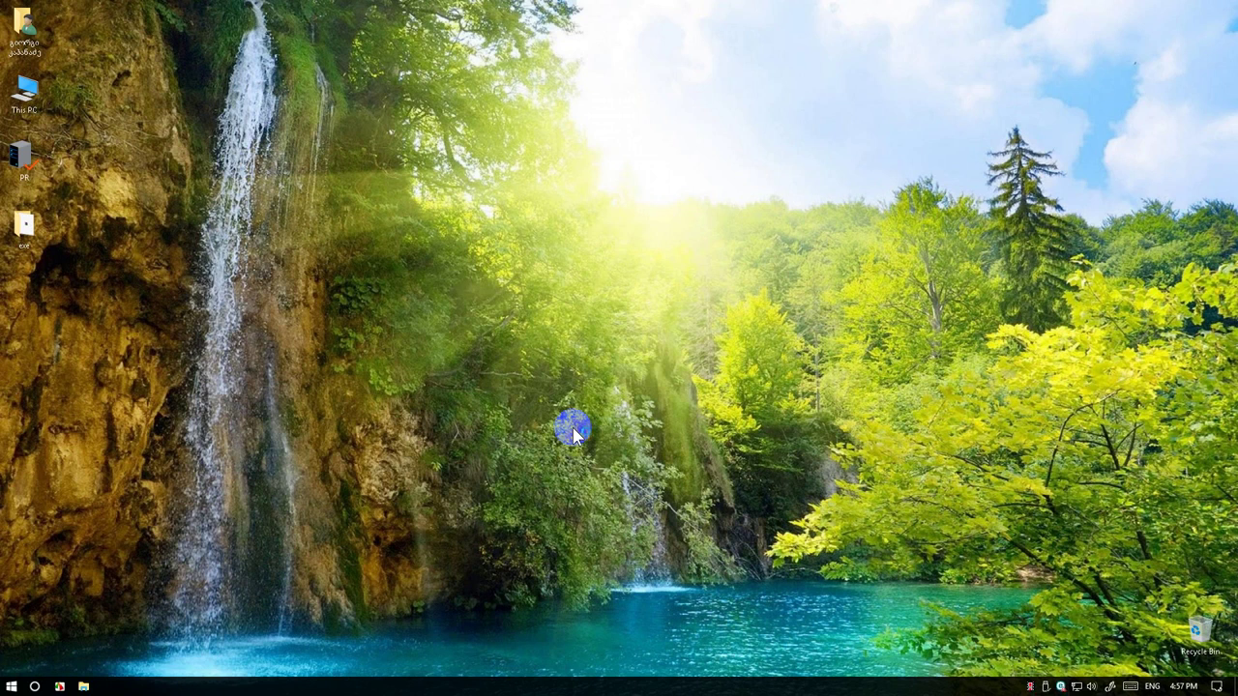
Extract the ESRI CityEngine Advance 2015.2 archive in the exe folder with WinRAR and open the extracted folder
double_click(23, 233)
left_click(292, 179)
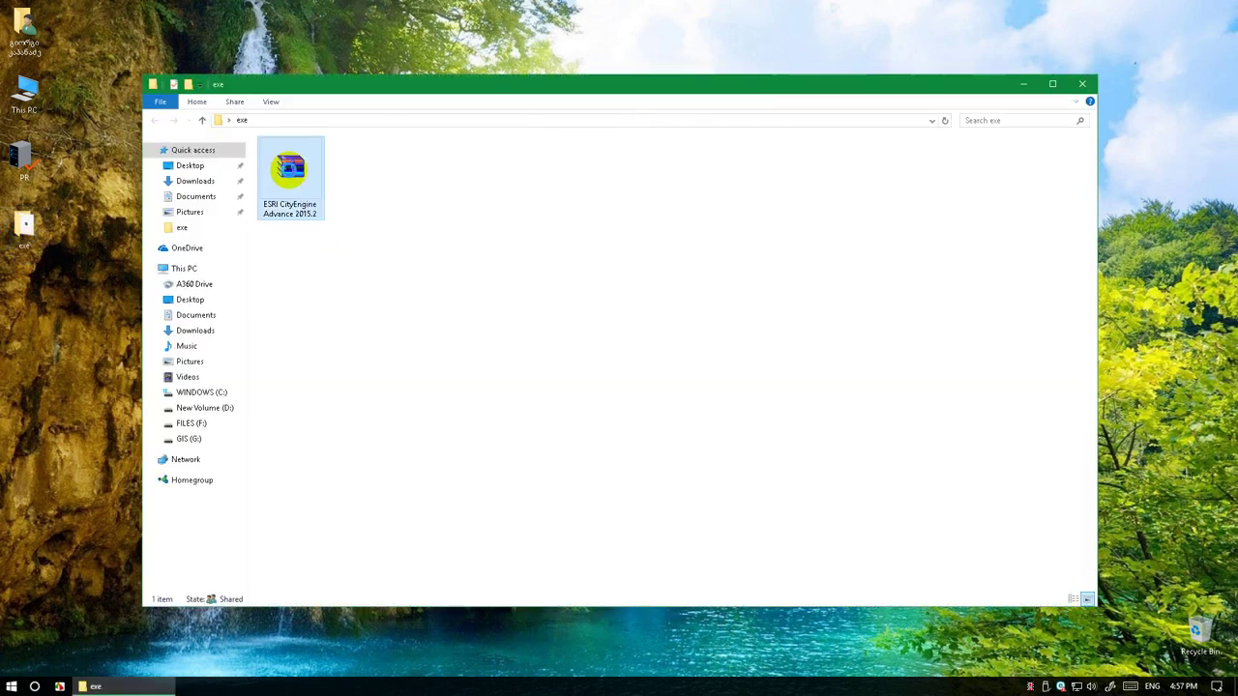
right_click(290, 174)
left_click(326, 225)
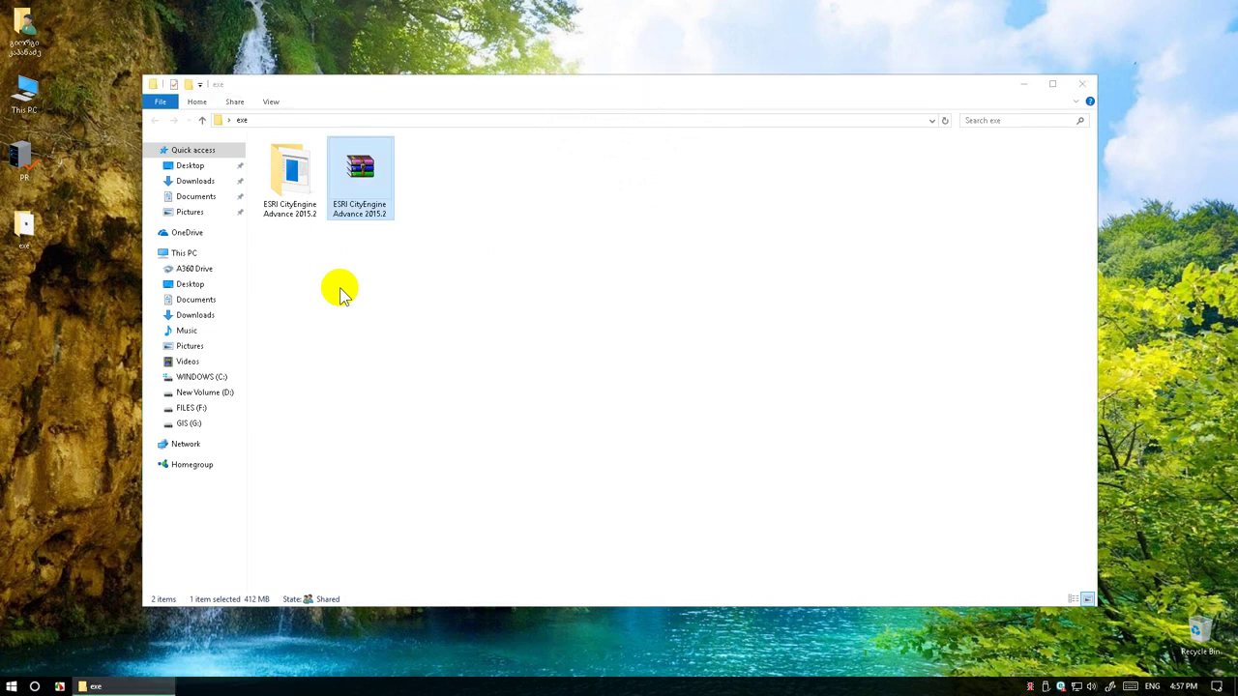
double_click(290, 193)
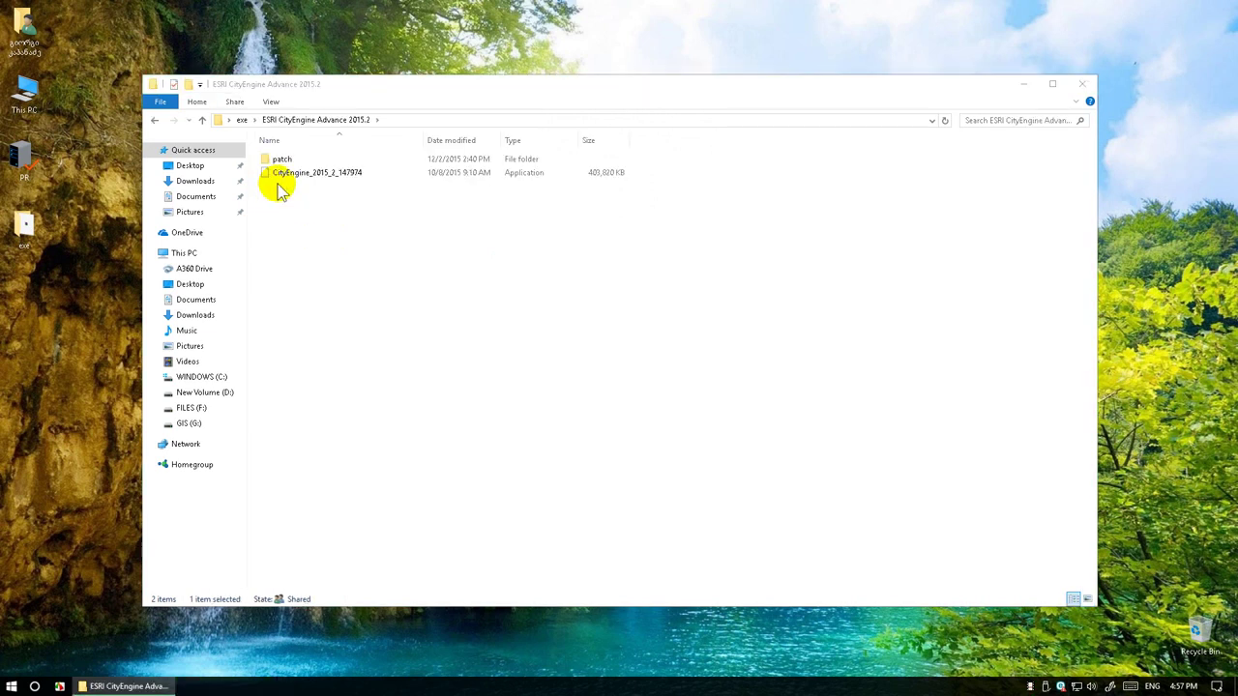
Run CityEngine_2015_2_147974 to unpack its files, approve admin permission, and reach the License Agreement page
double_click(302, 182)
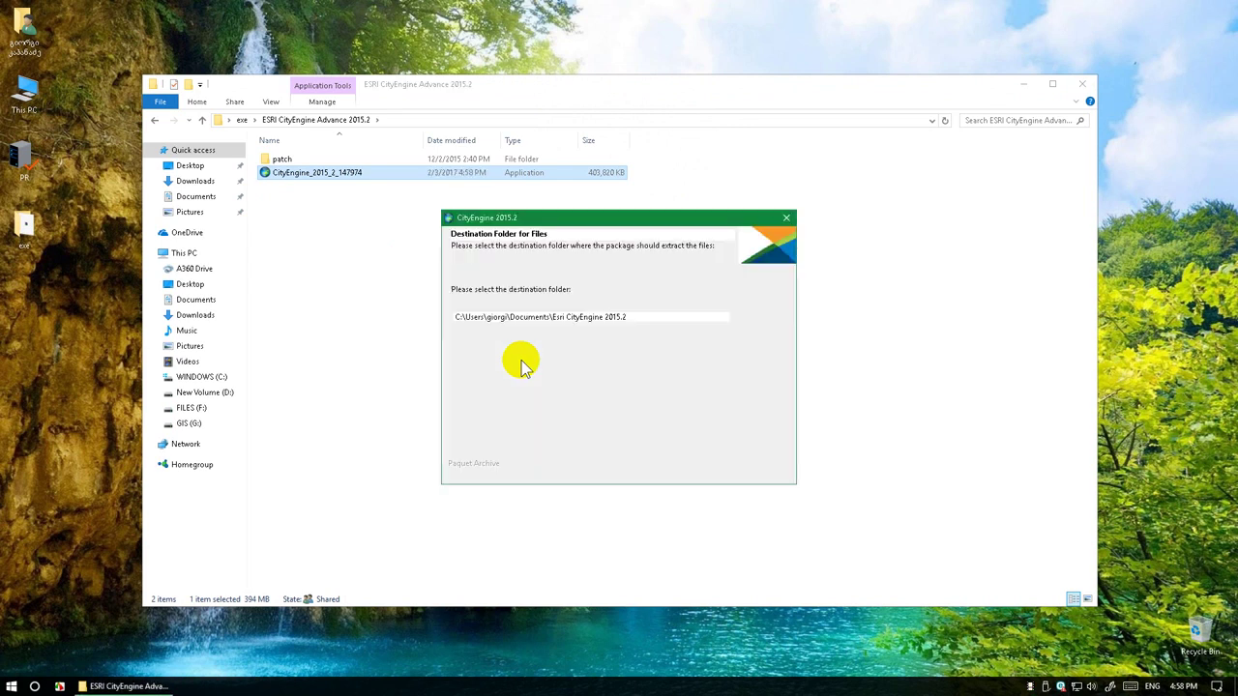
left_click(686, 470)
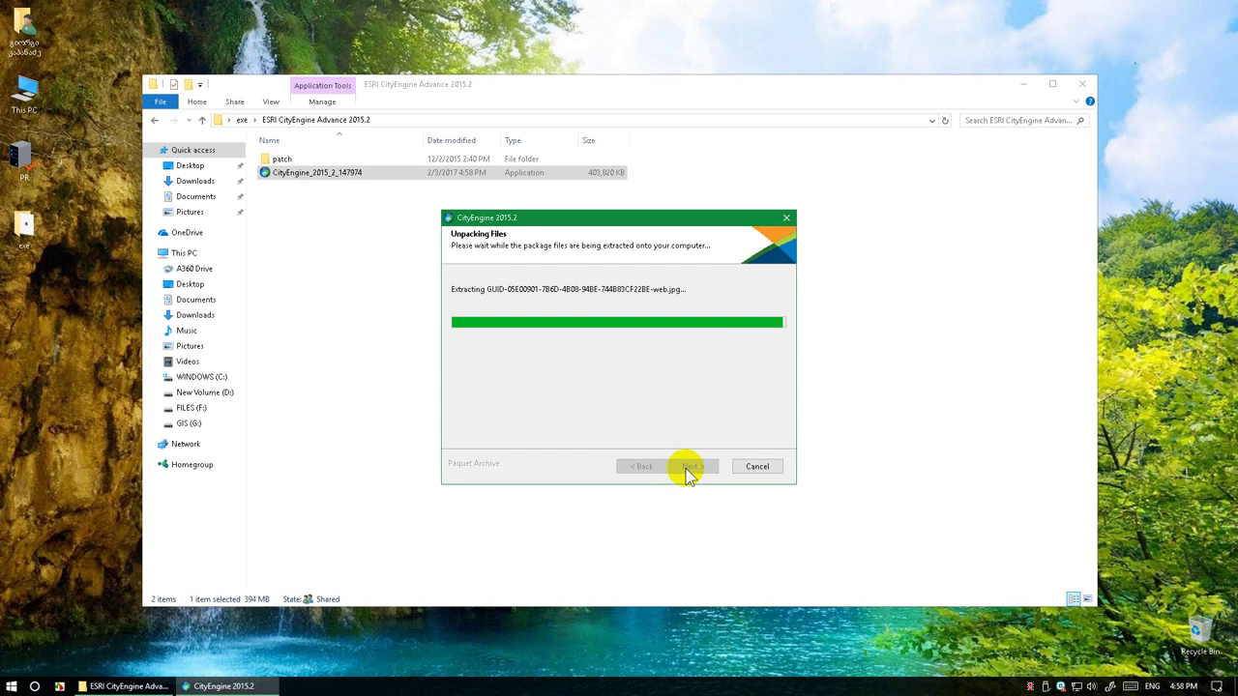
left_click(689, 467)
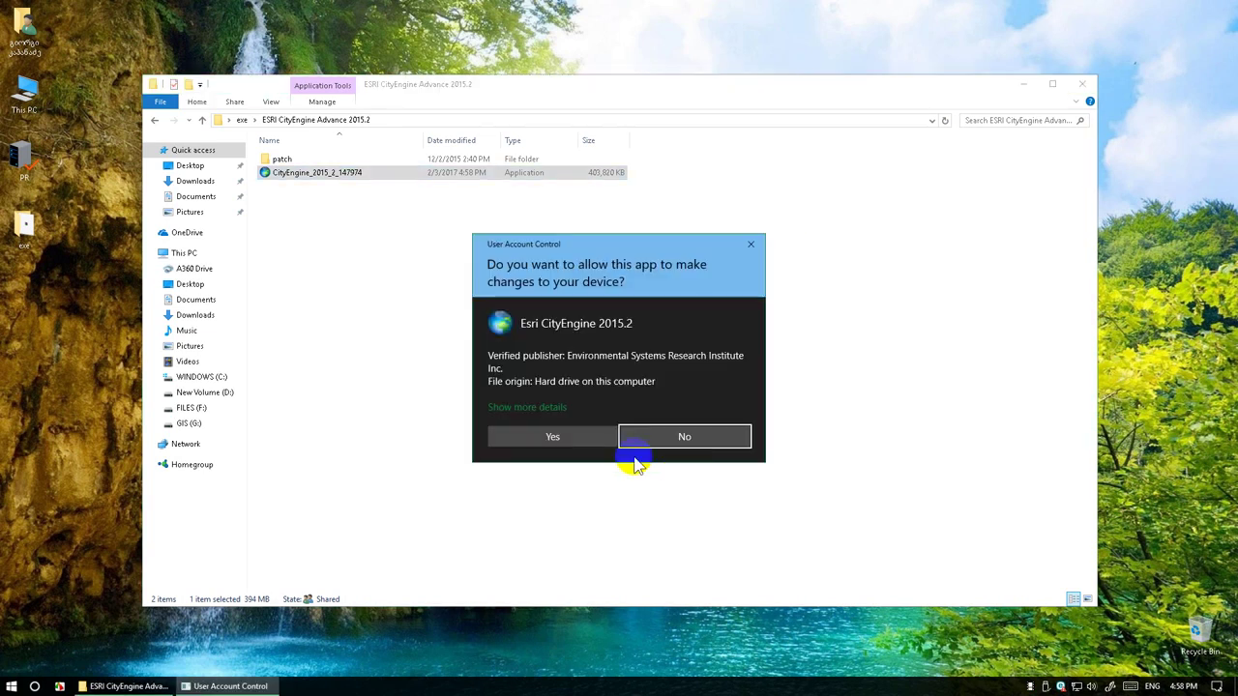
left_click(552, 437)
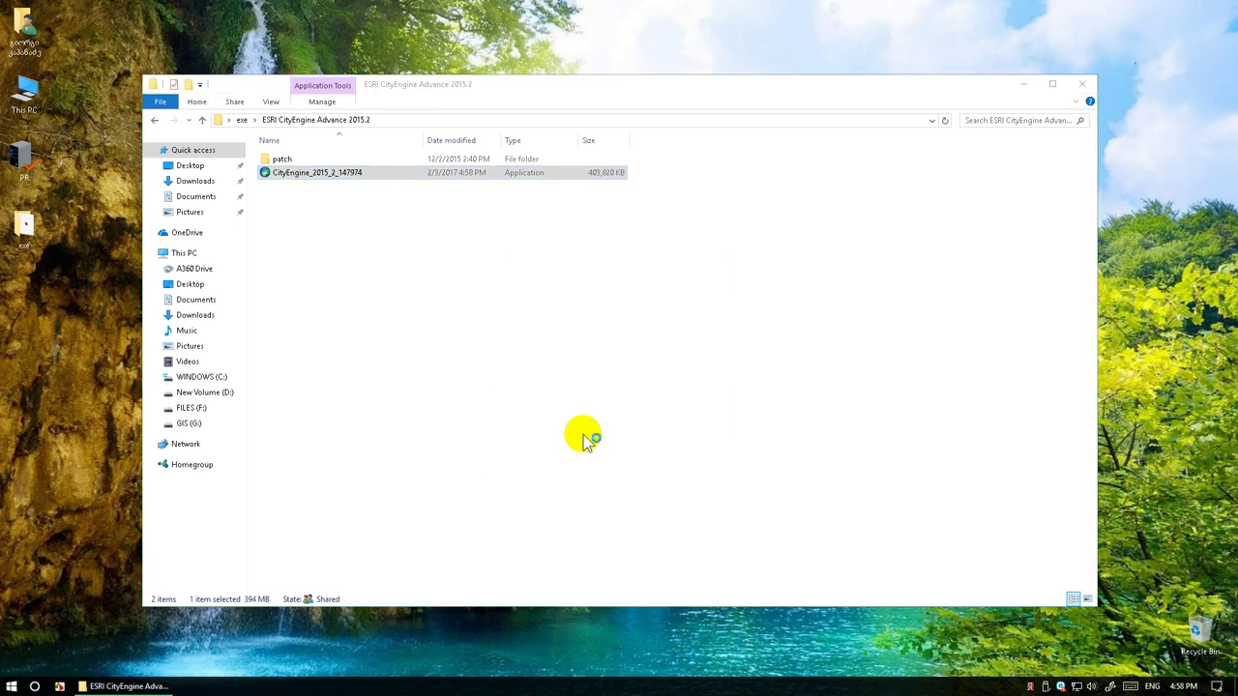
left_click(677, 447)
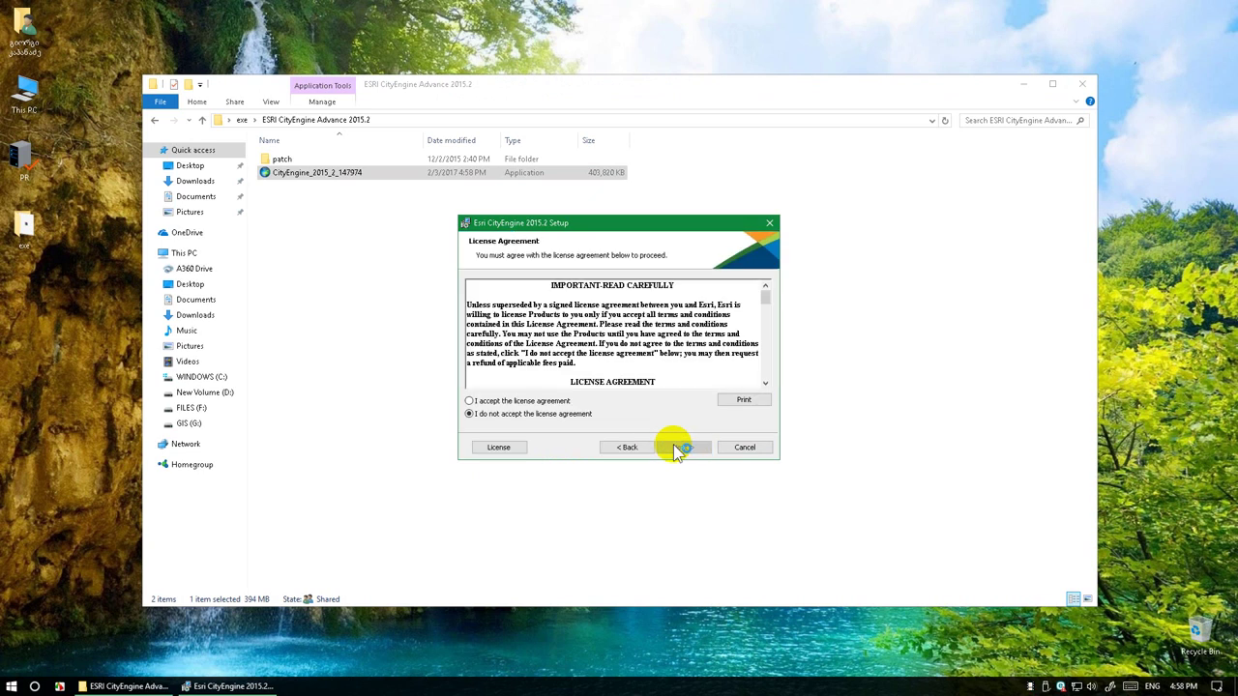
Accept the license, keep the default destination folder, install CityEngine 2015.2, and close setup
left_click(580, 402)
left_click(687, 447)
left_click(686, 447)
left_click(685, 448)
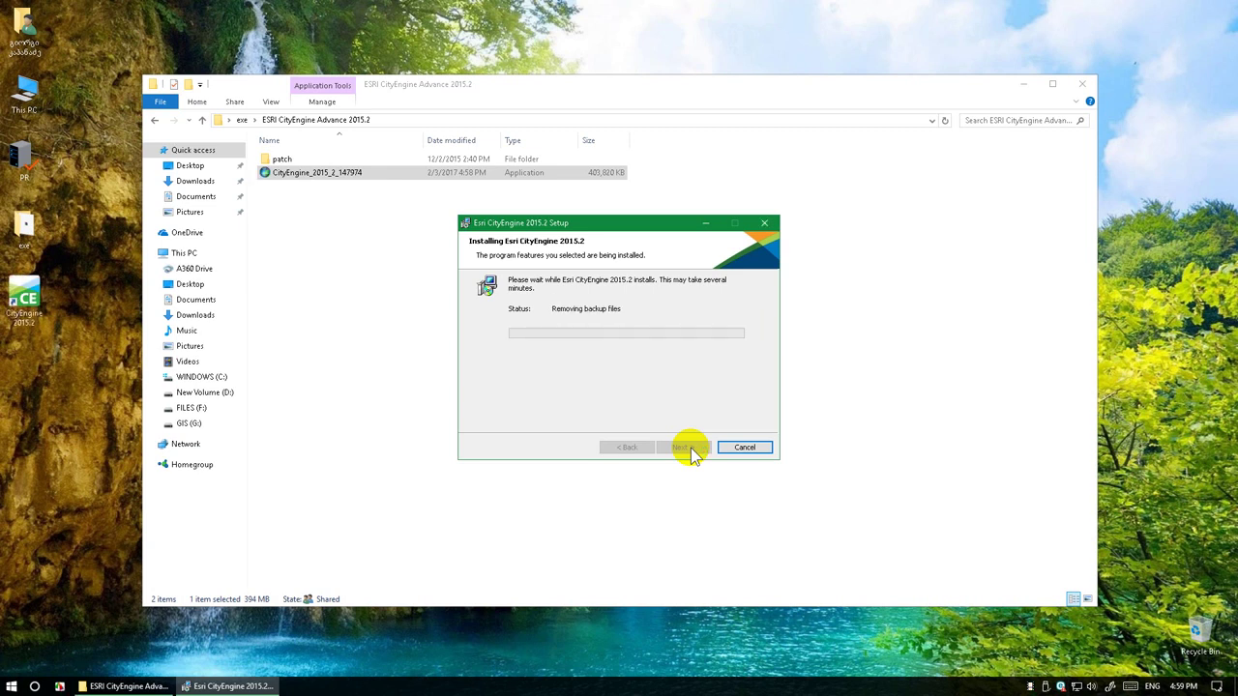
left_click(689, 449)
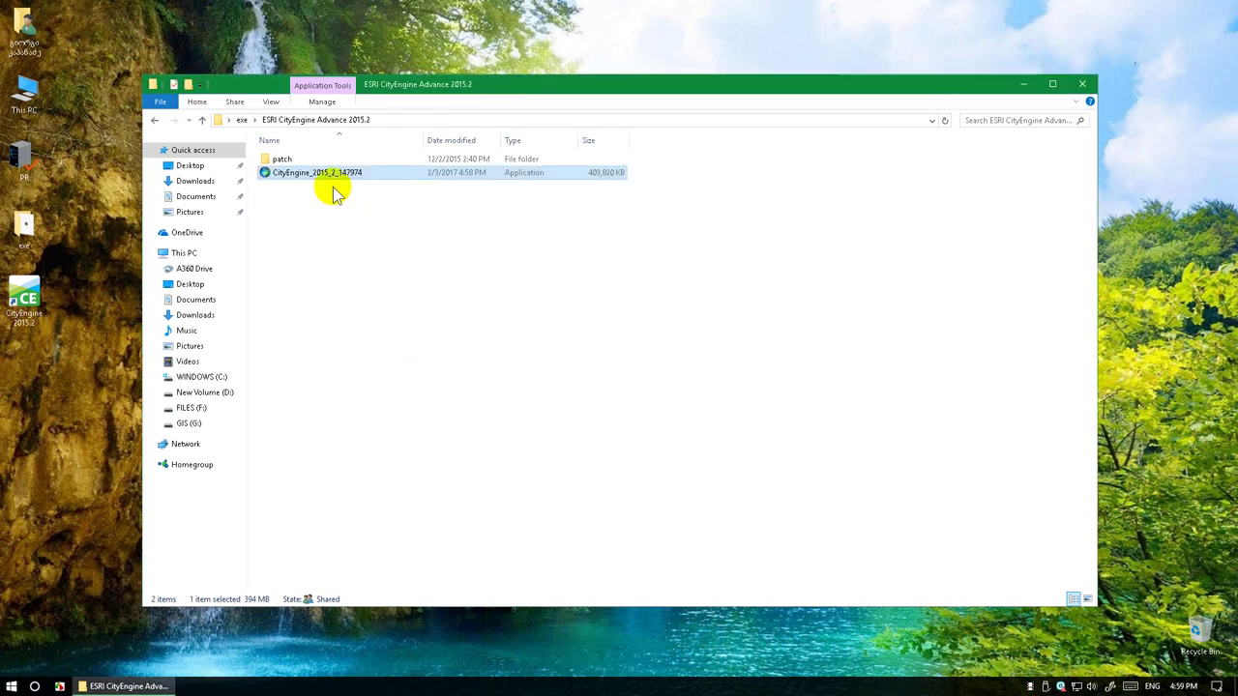
Copy the three folders from patch\patch\CityEngine2015.2\plugins, then go to the WINDOWS (C:) drive
double_click(285, 160)
double_click(288, 160)
double_click(291, 160)
double_click(288, 158)
left_click_drag(317, 221, 296, 160)
right_click(299, 160)
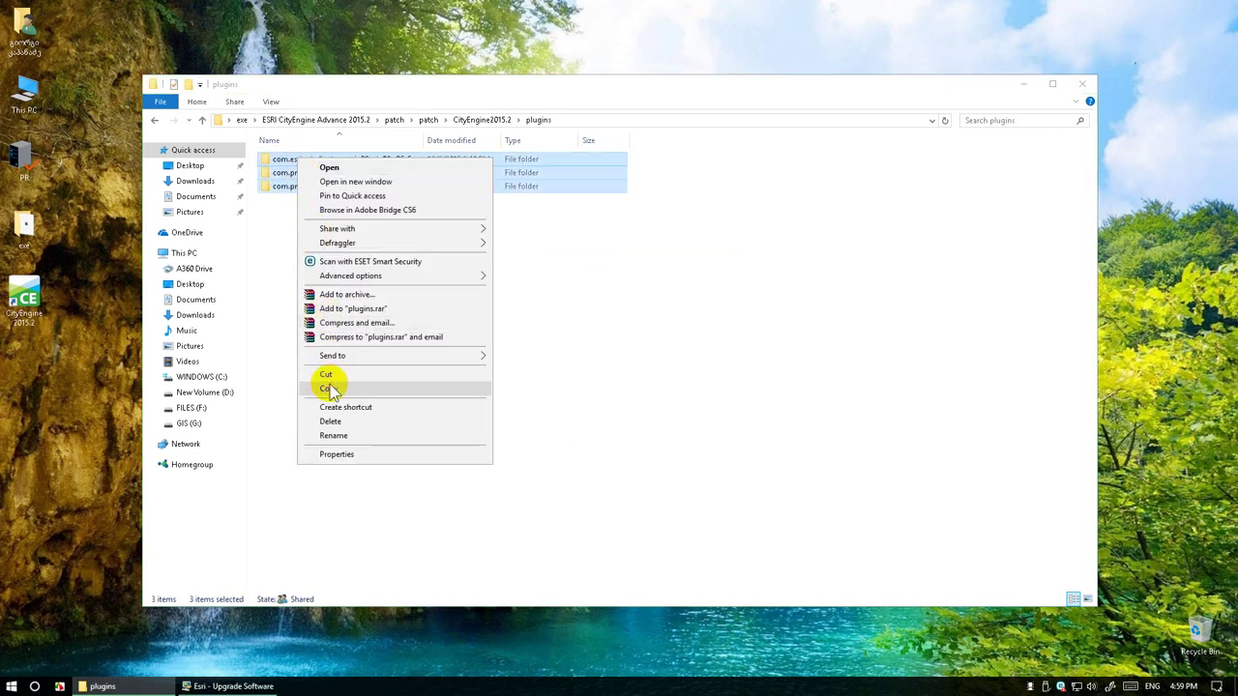
left_click(328, 388)
left_click(228, 379)
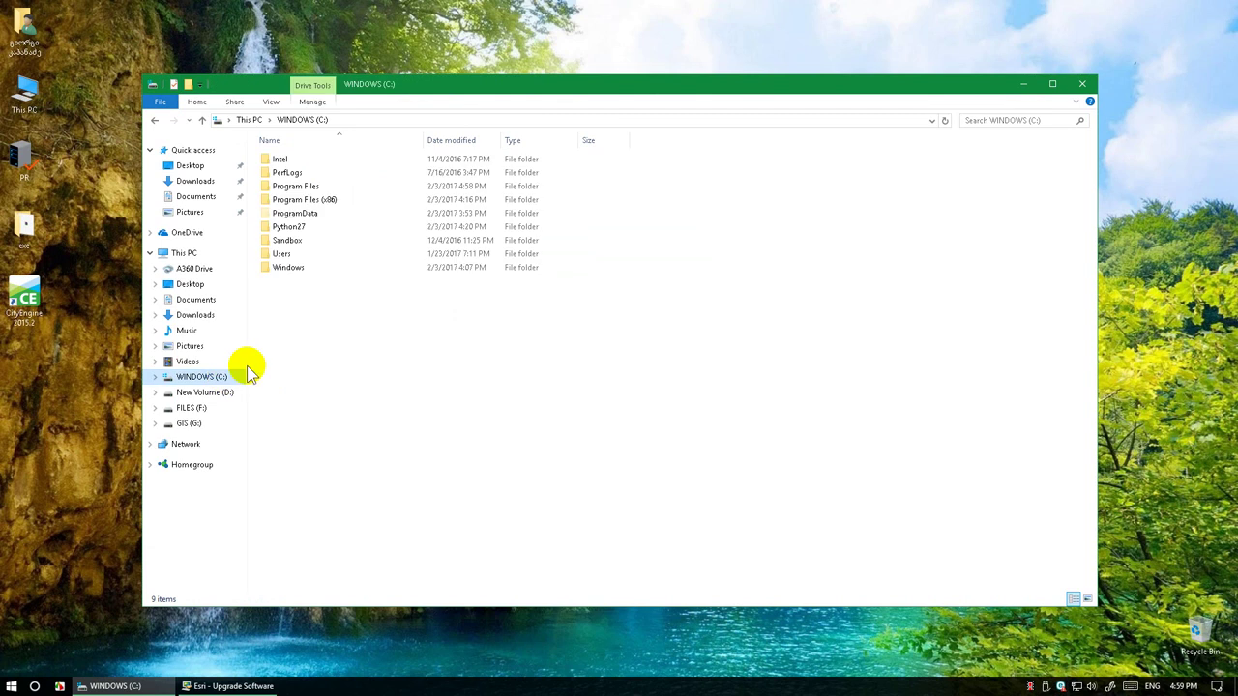
Open C:\Program Files\Esri\CityEngine2015.2\plugins
double_click(316, 187)
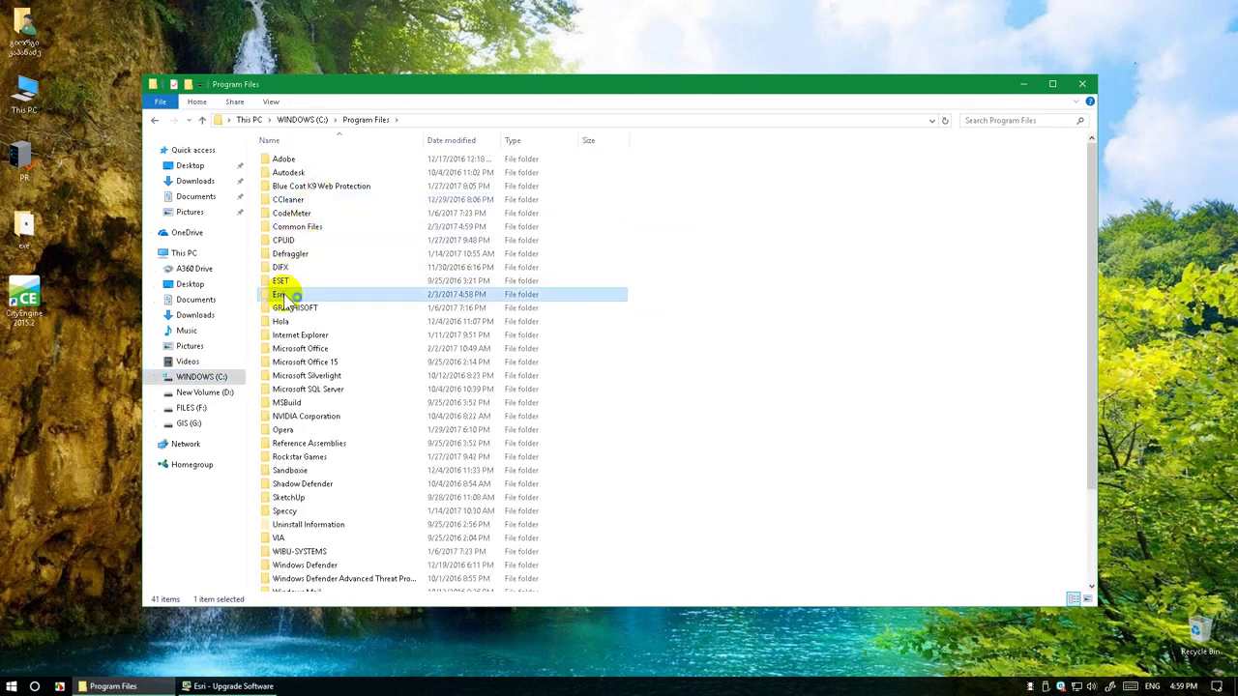
double_click(279, 293)
left_click(314, 161)
double_click(313, 163)
left_click(285, 242)
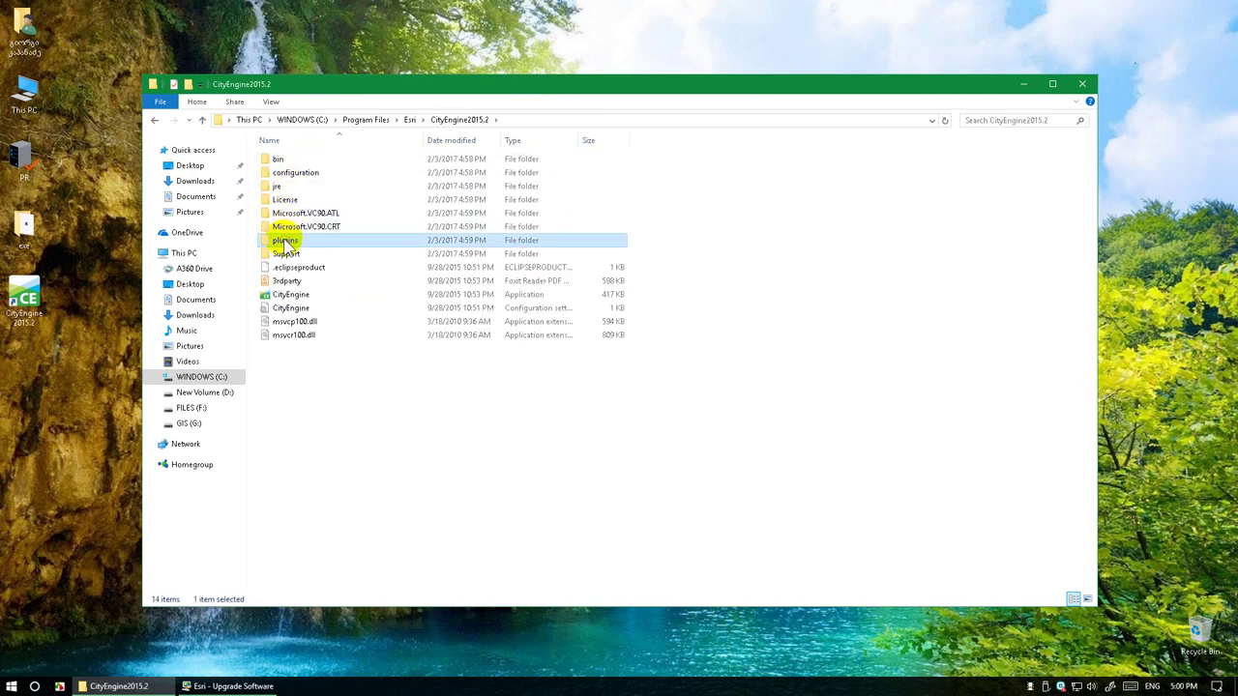
double_click(287, 242)
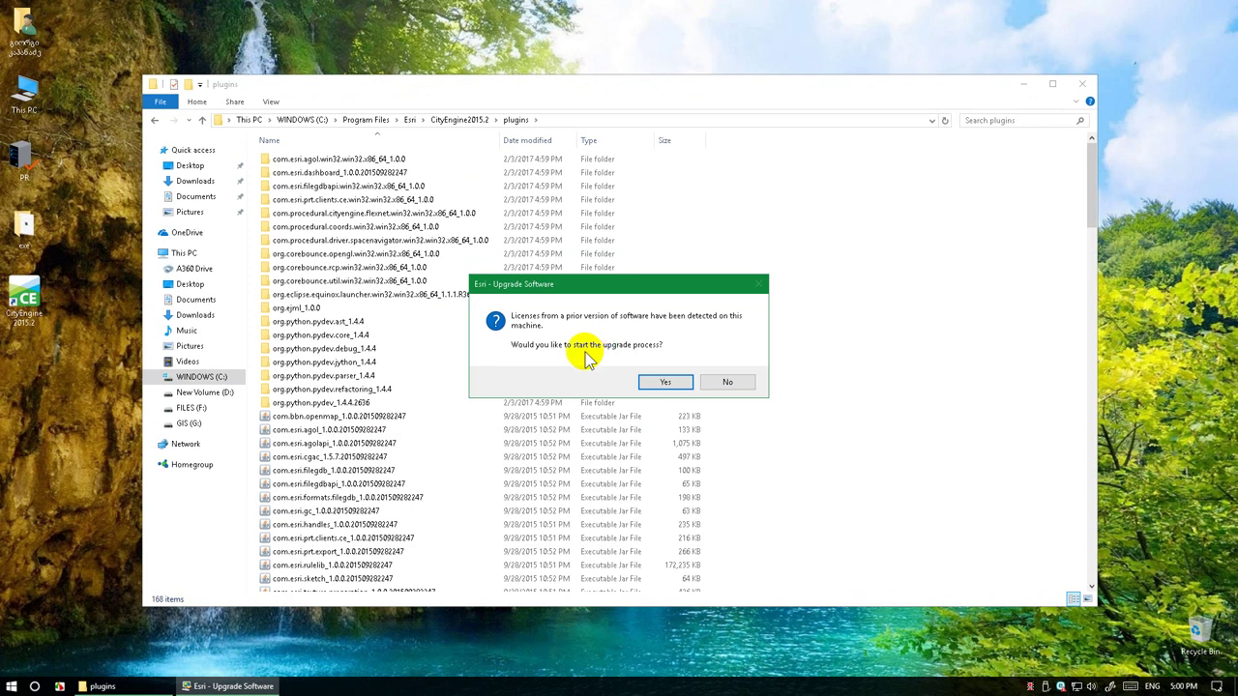
Decline the Esri license upgrade and cancel the ArcGIS Administrator Wizard
left_click(728, 382)
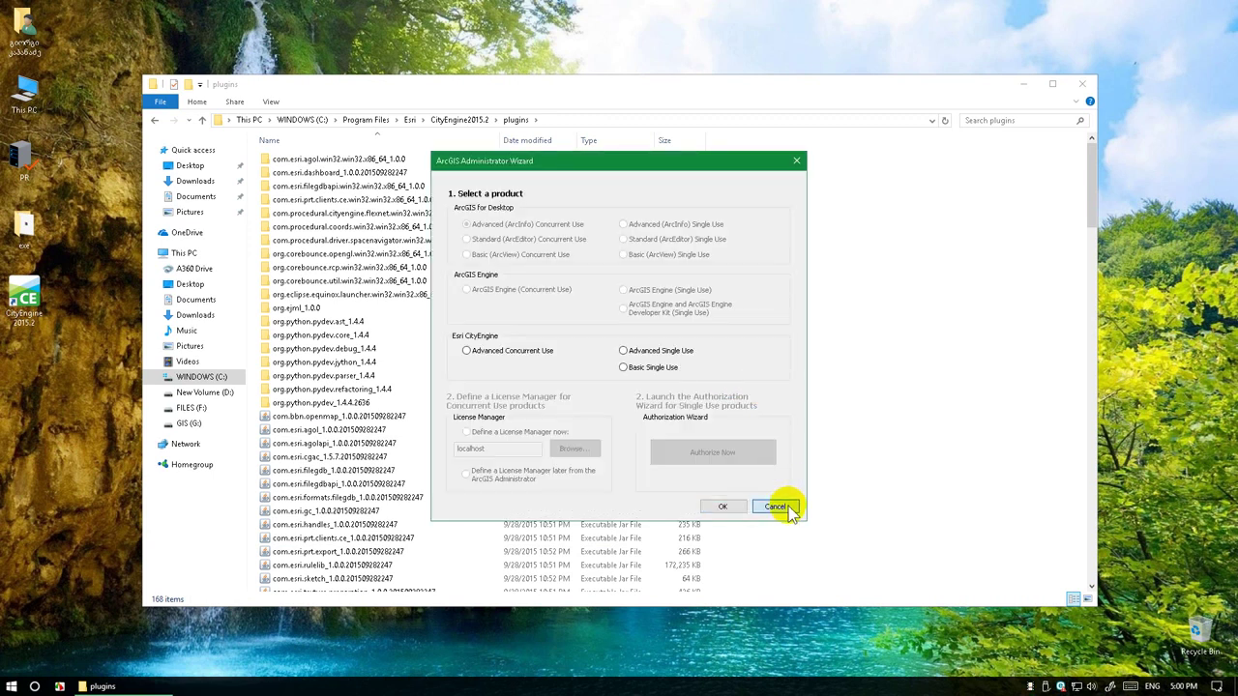
left_click(785, 507)
right_click(885, 275)
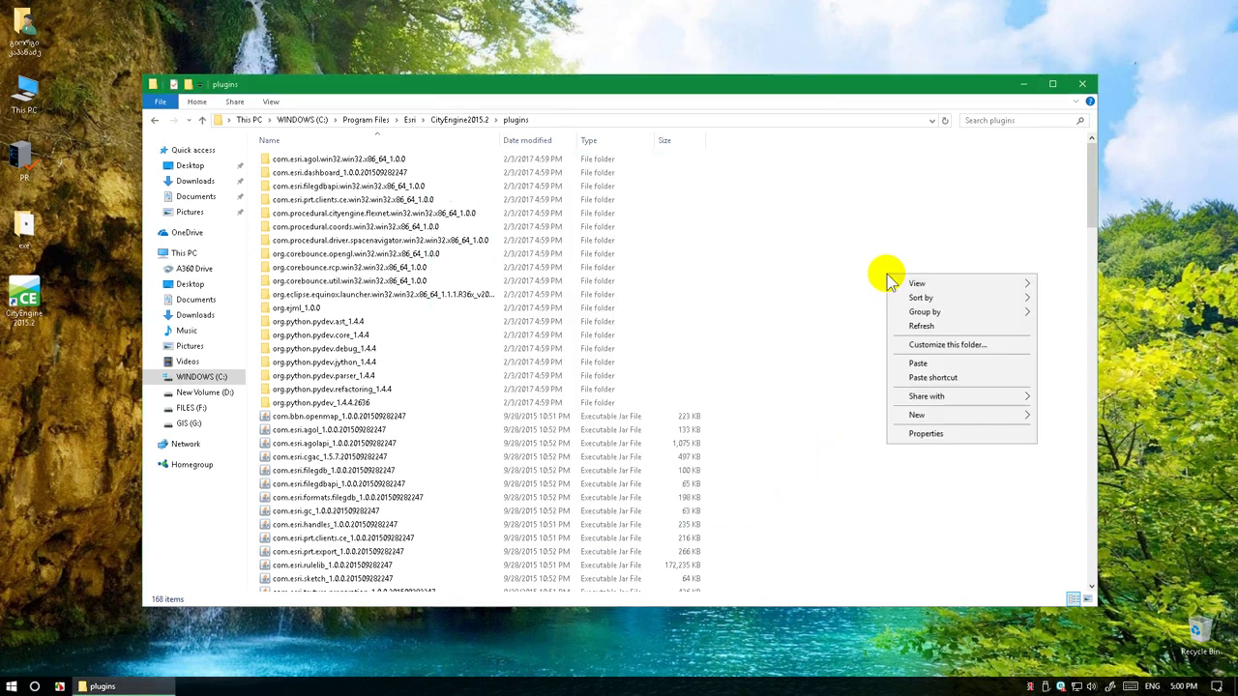
Paste the patch plugin folders, replacing all existing files with administrator permission, then close Explorer
left_click(924, 363)
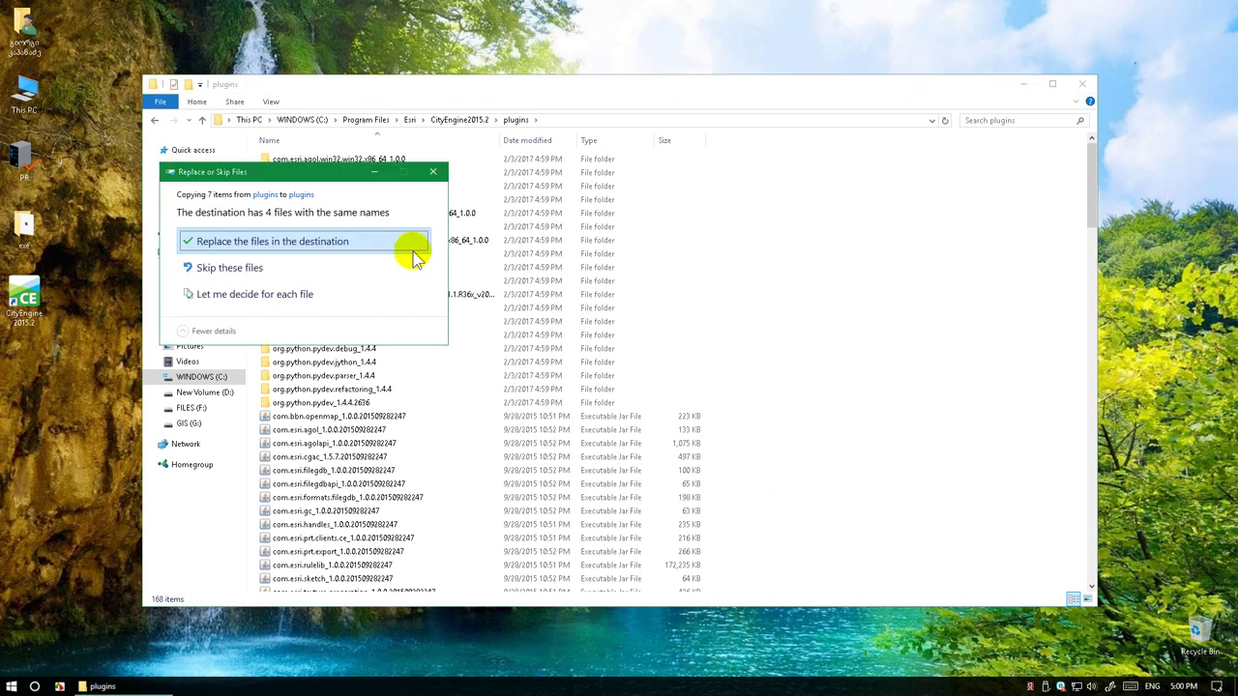
left_click(391, 245)
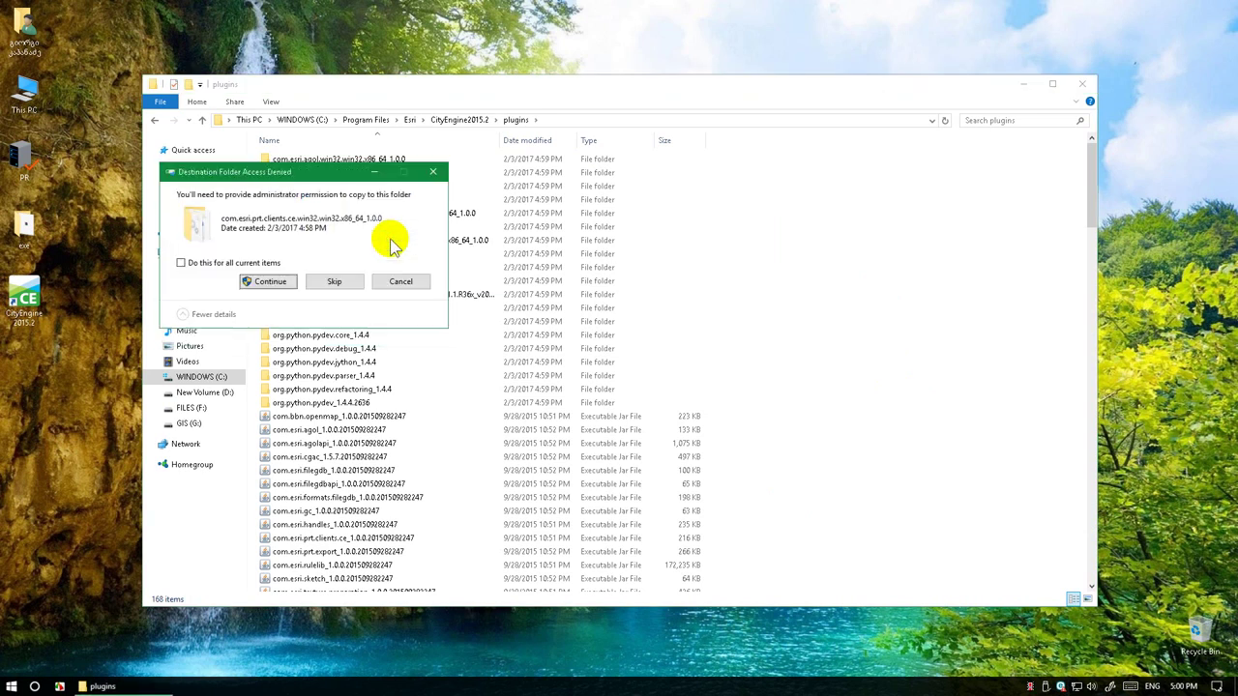
left_click(237, 263)
left_click(267, 283)
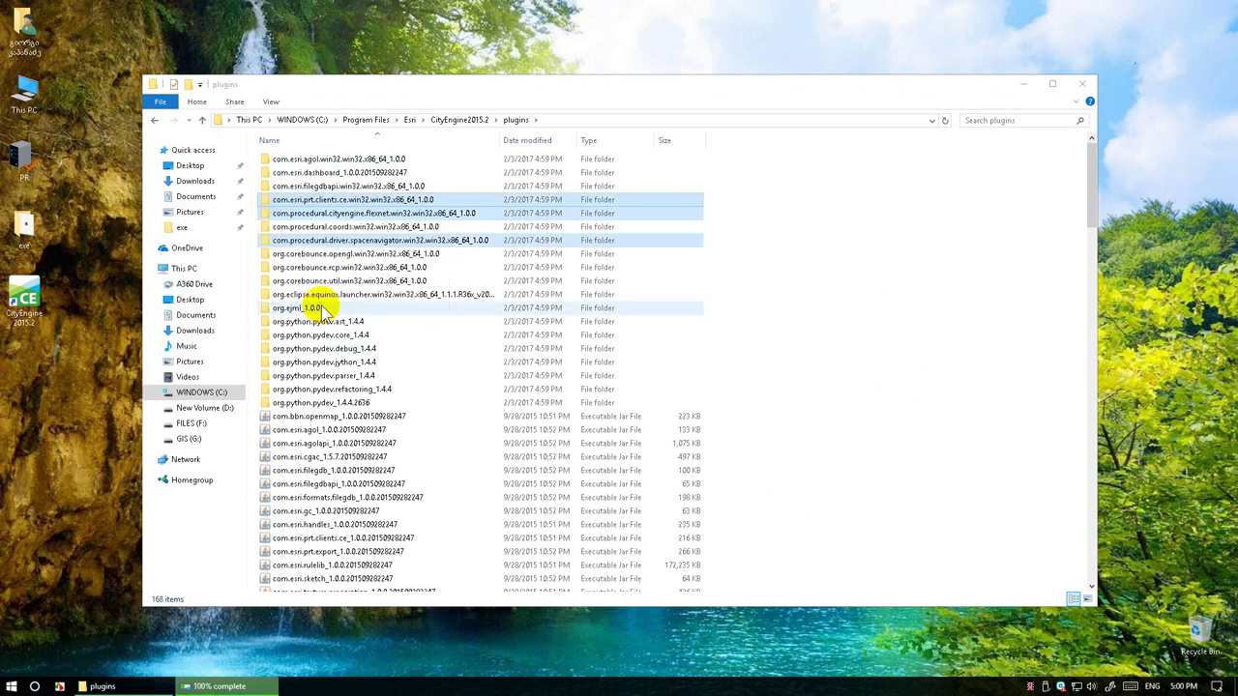
left_click(1083, 87)
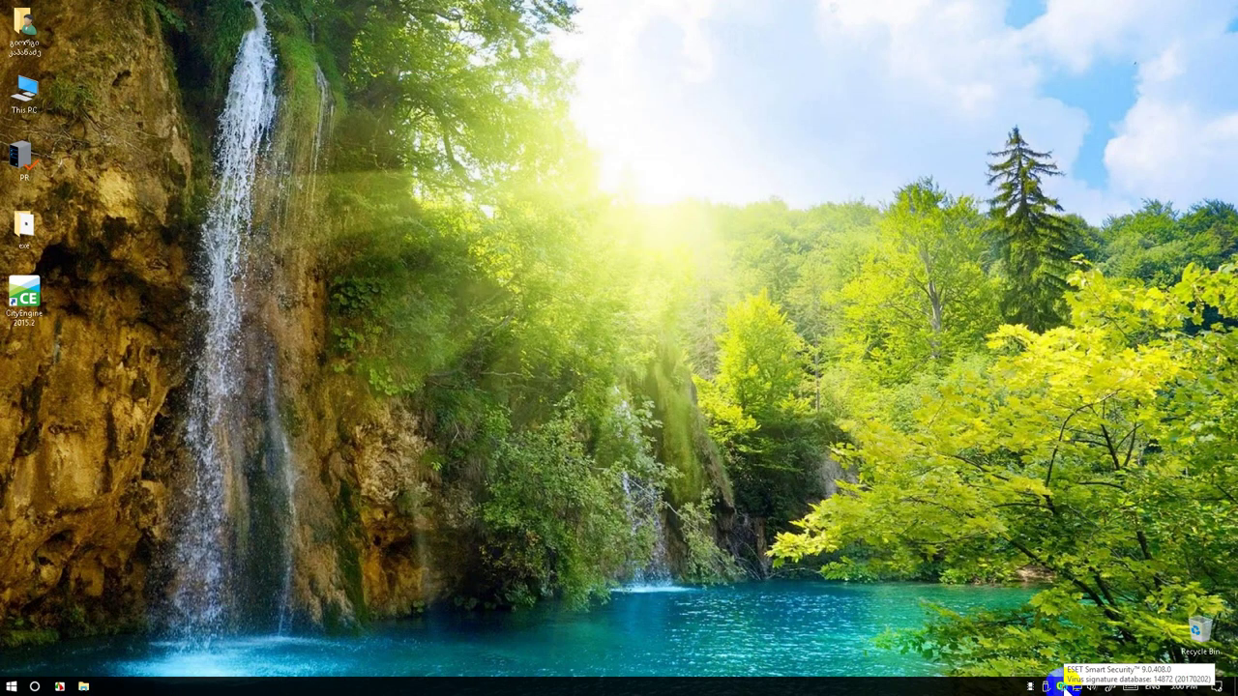
right_click(1063, 684)
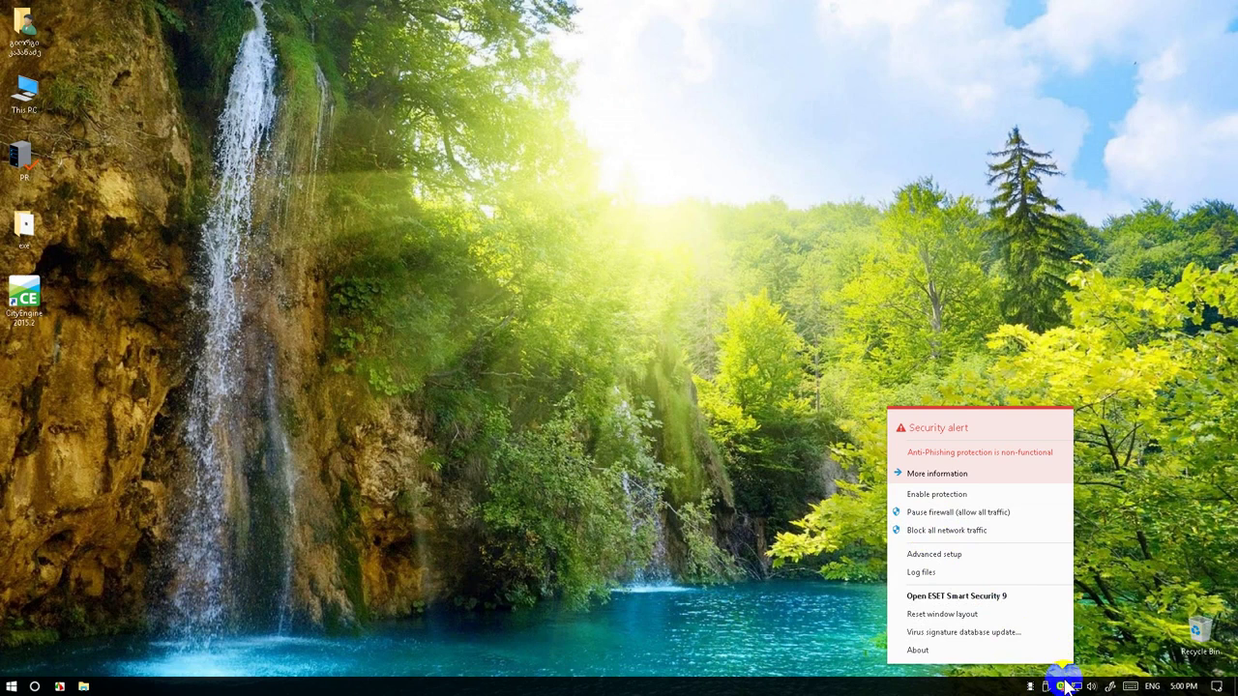
Open ESET's real-time protection exclusion settings, entering the advanced setup password
left_click(1064, 684)
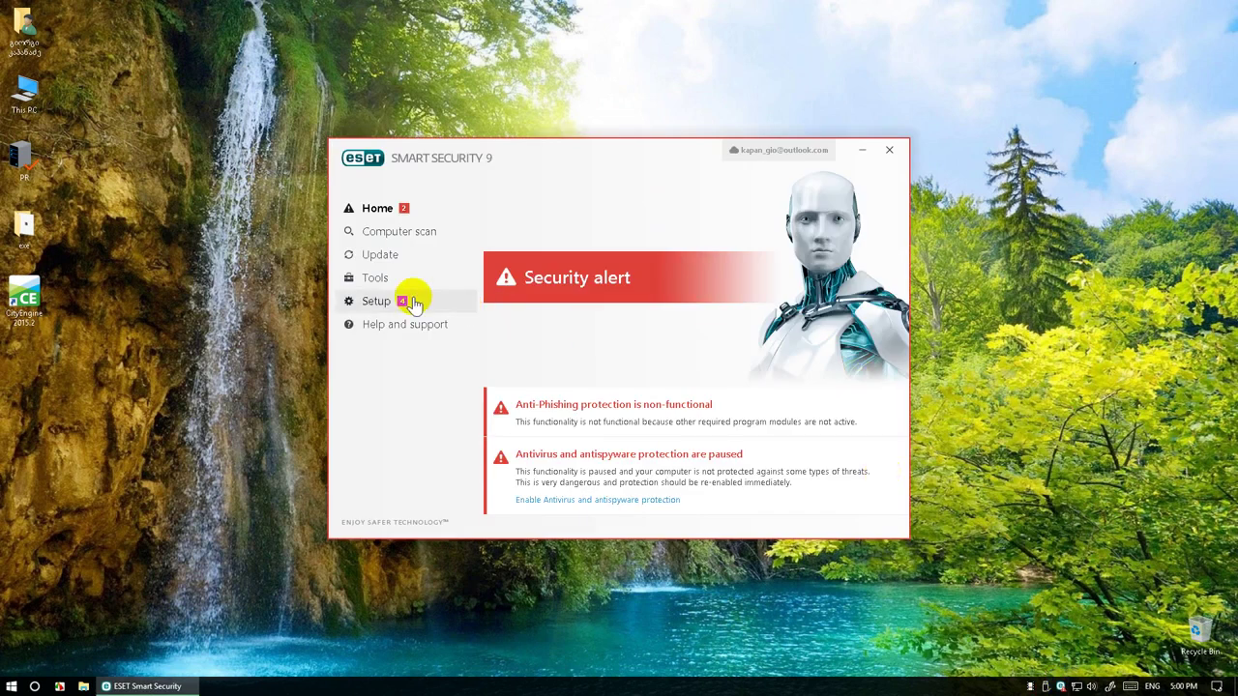
left_click(414, 303)
left_click(886, 234)
left_click(888, 226)
left_click(905, 270)
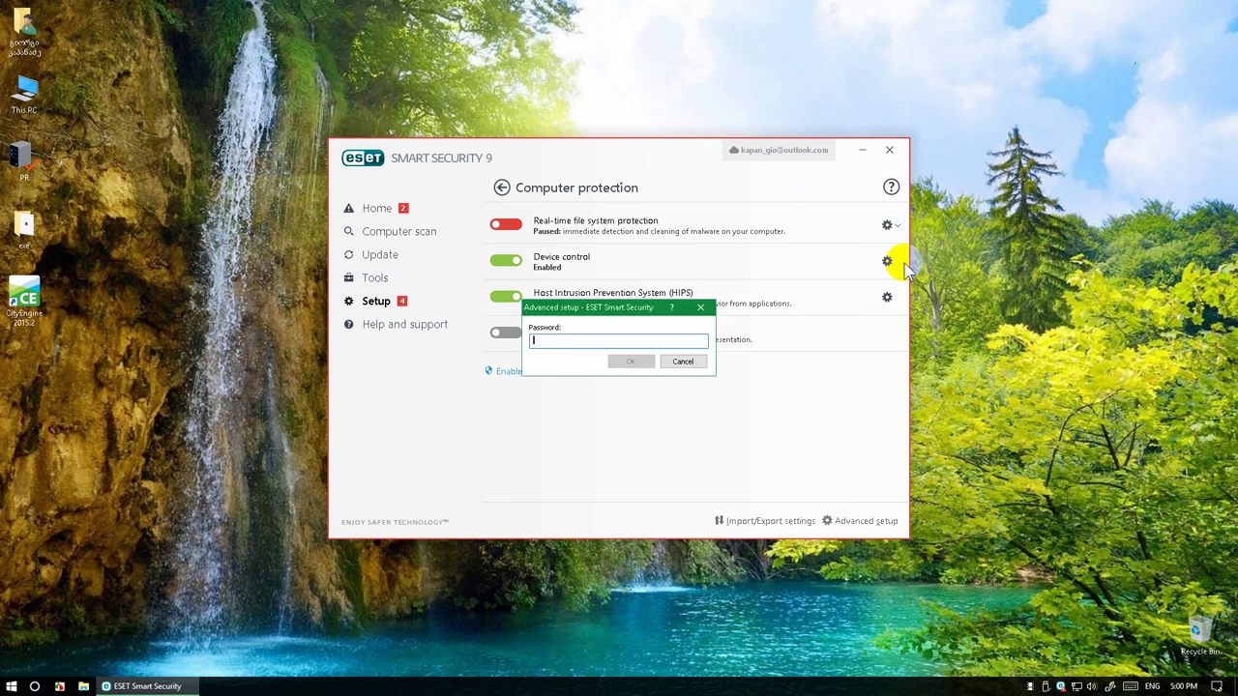
type("1234")
key("Return")
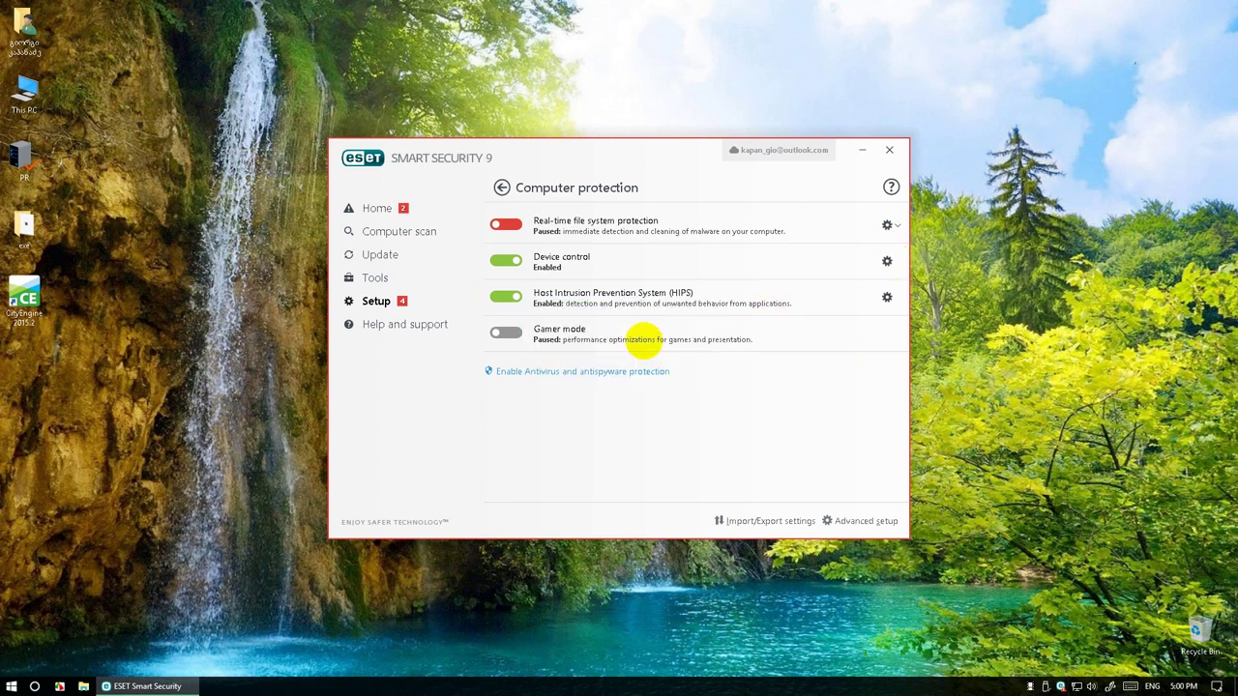
Add C:\Program Files\Esri\CityEngine2015.2\plugins as an exclusion and save the list
left_click(386, 455)
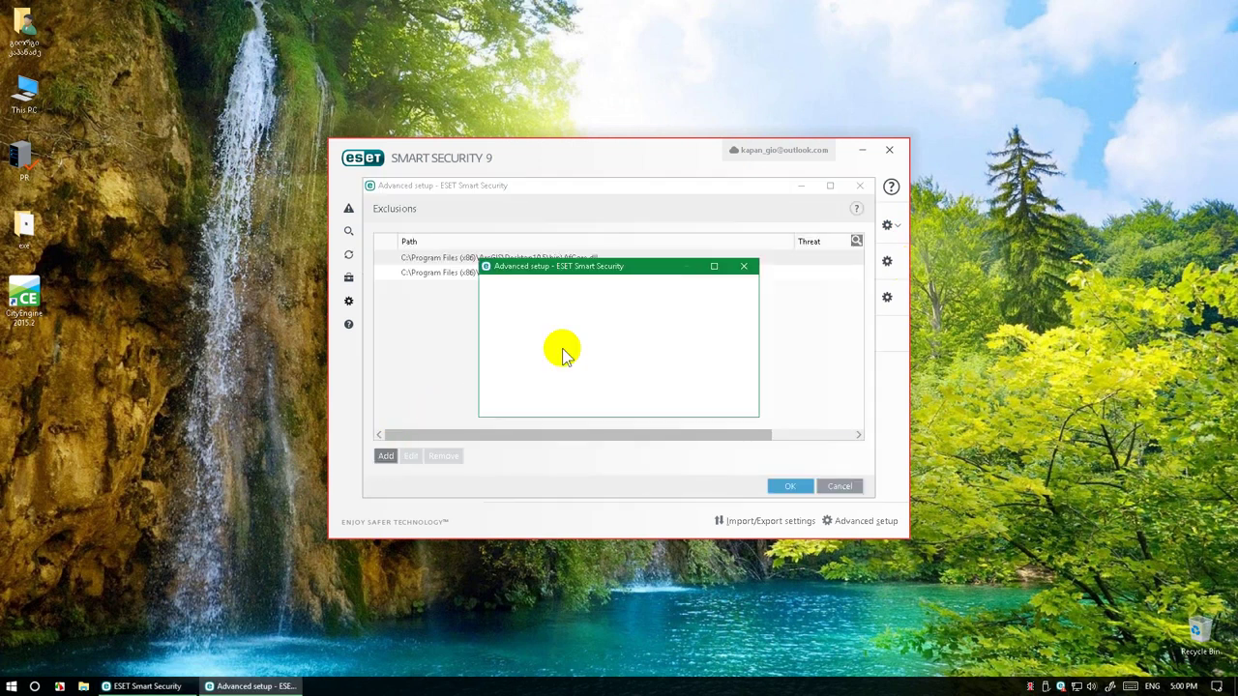
left_click(741, 347)
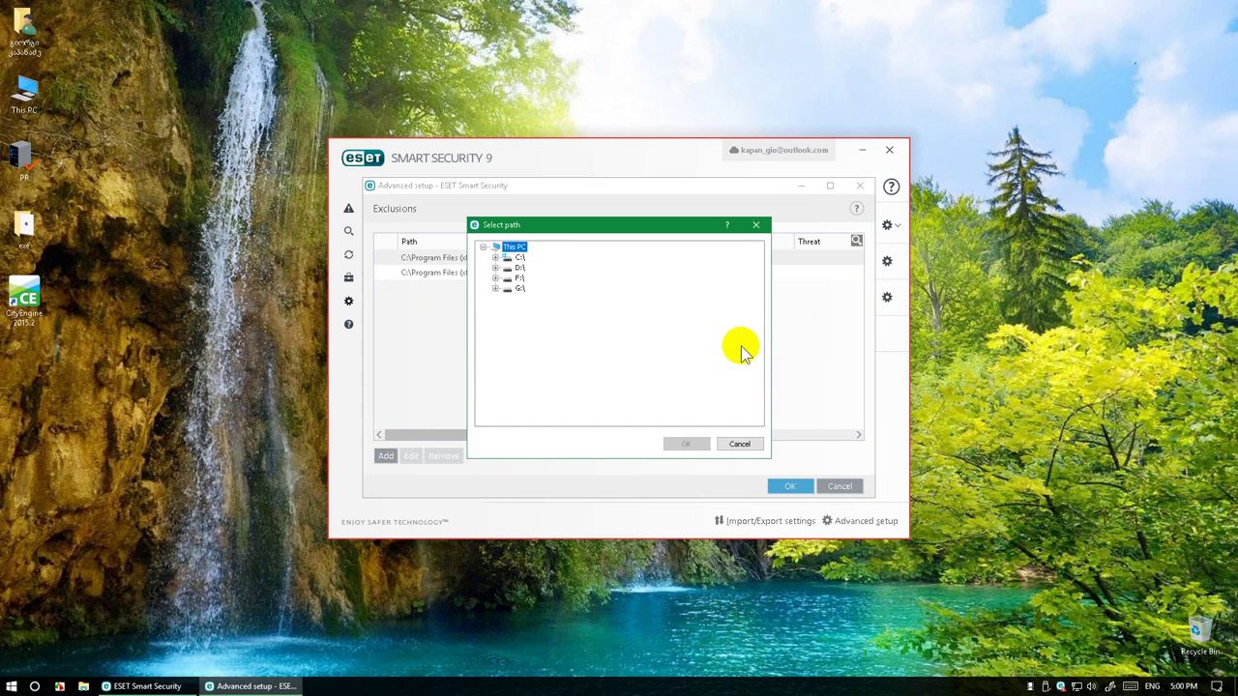
left_click(494, 257)
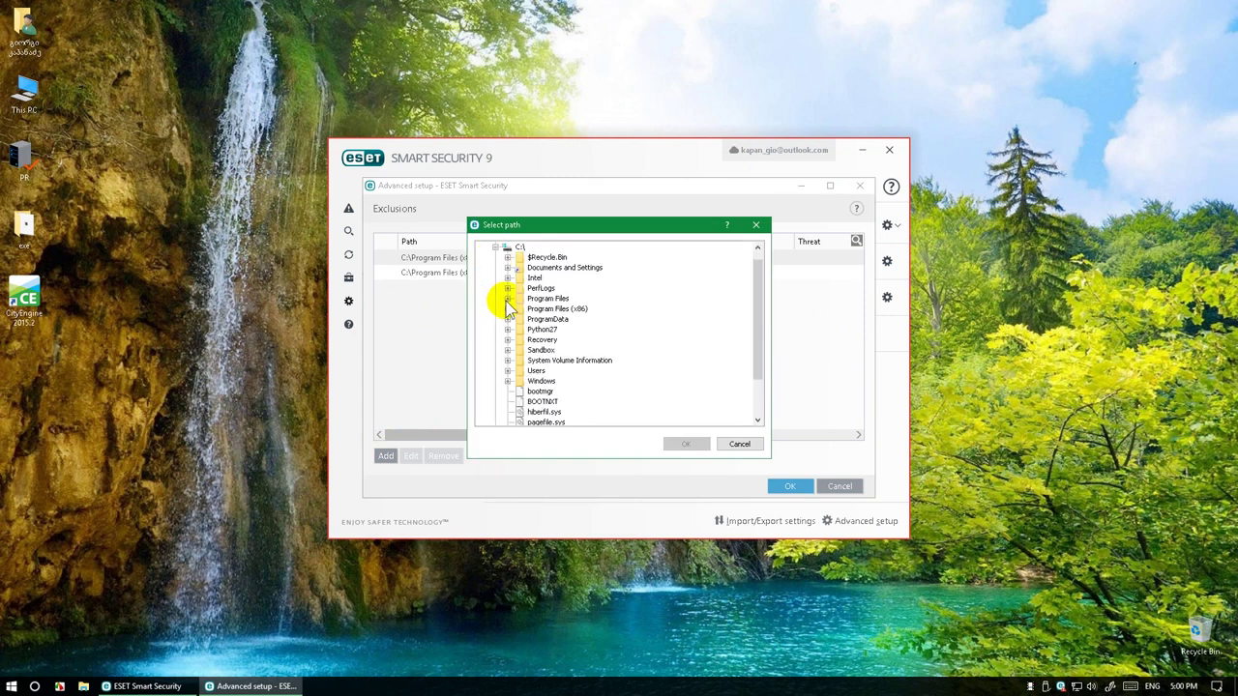
left_click(507, 299)
left_click(519, 360)
left_click(532, 370)
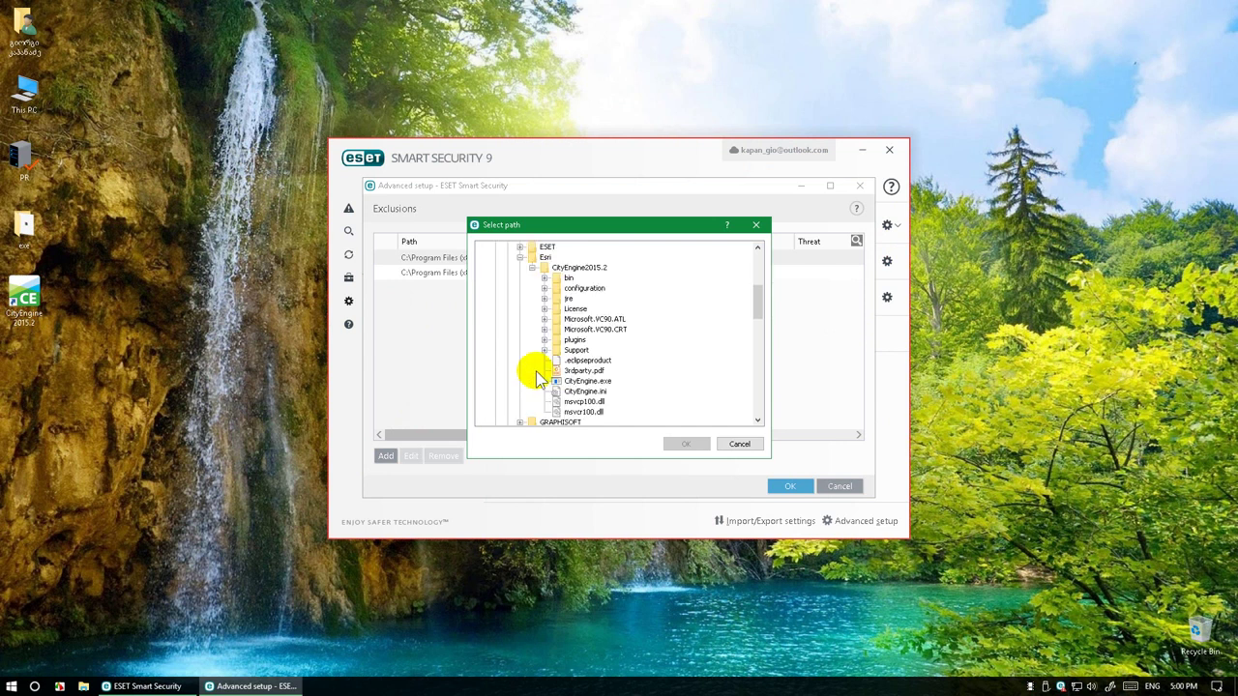
left_click(574, 340)
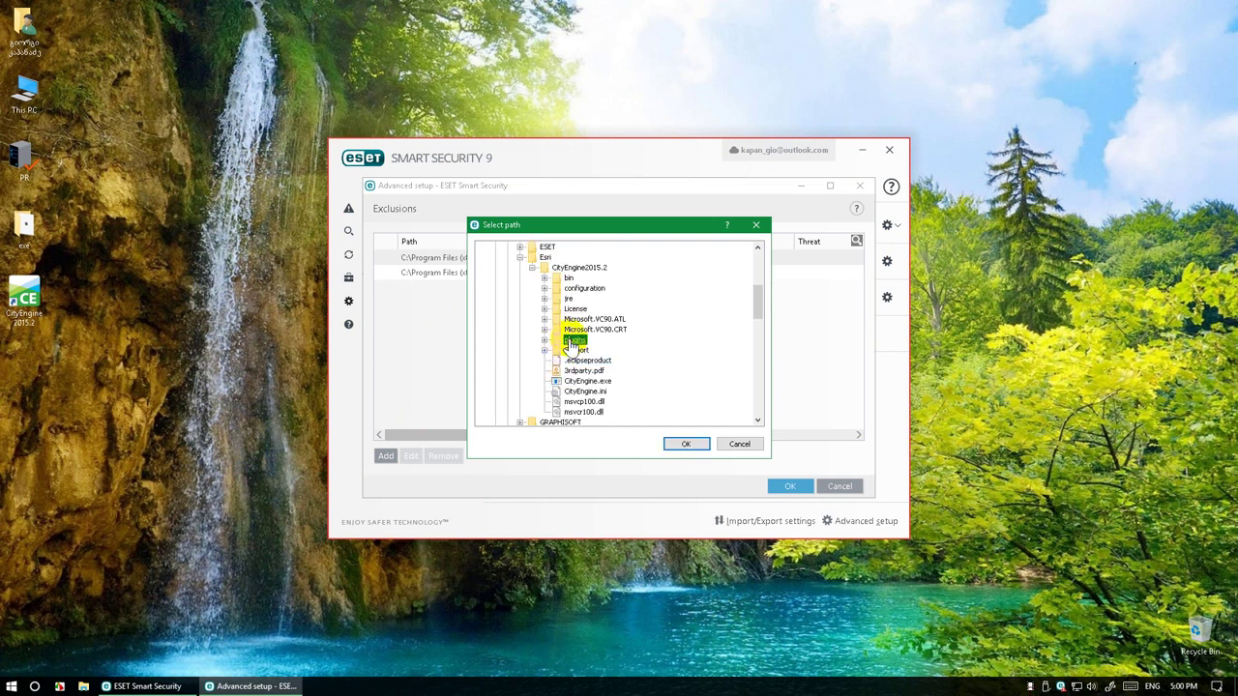
left_click(689, 443)
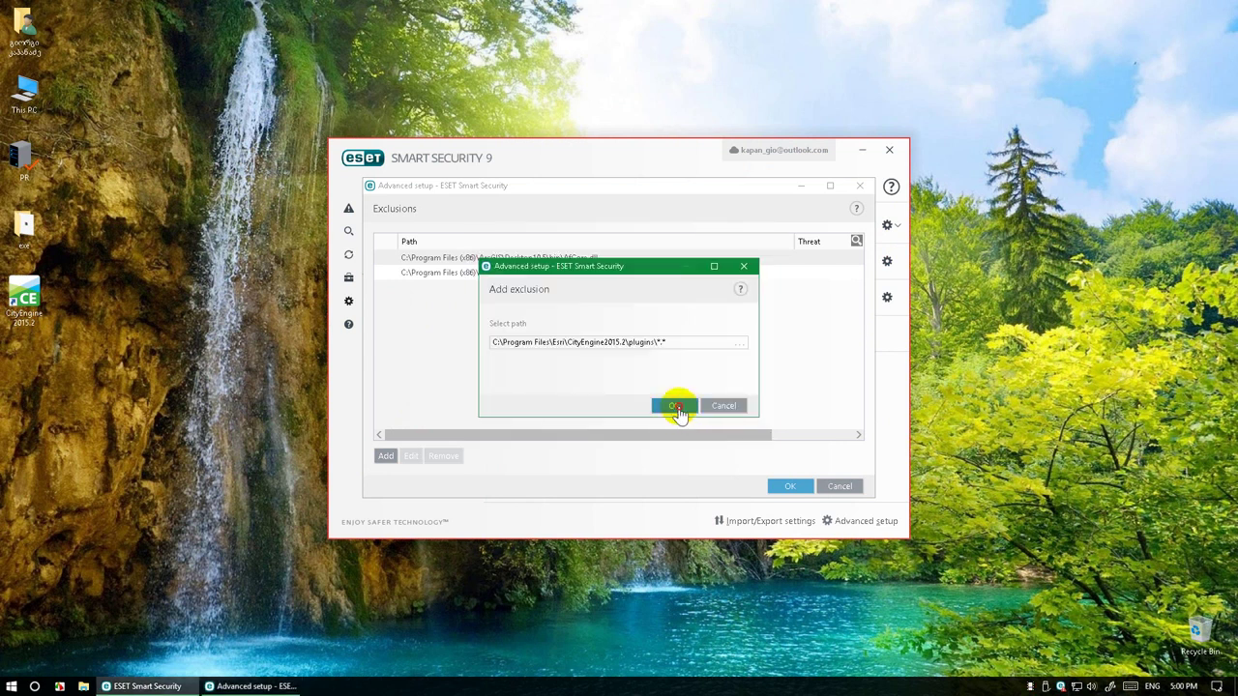
left_click(676, 405)
left_click(791, 487)
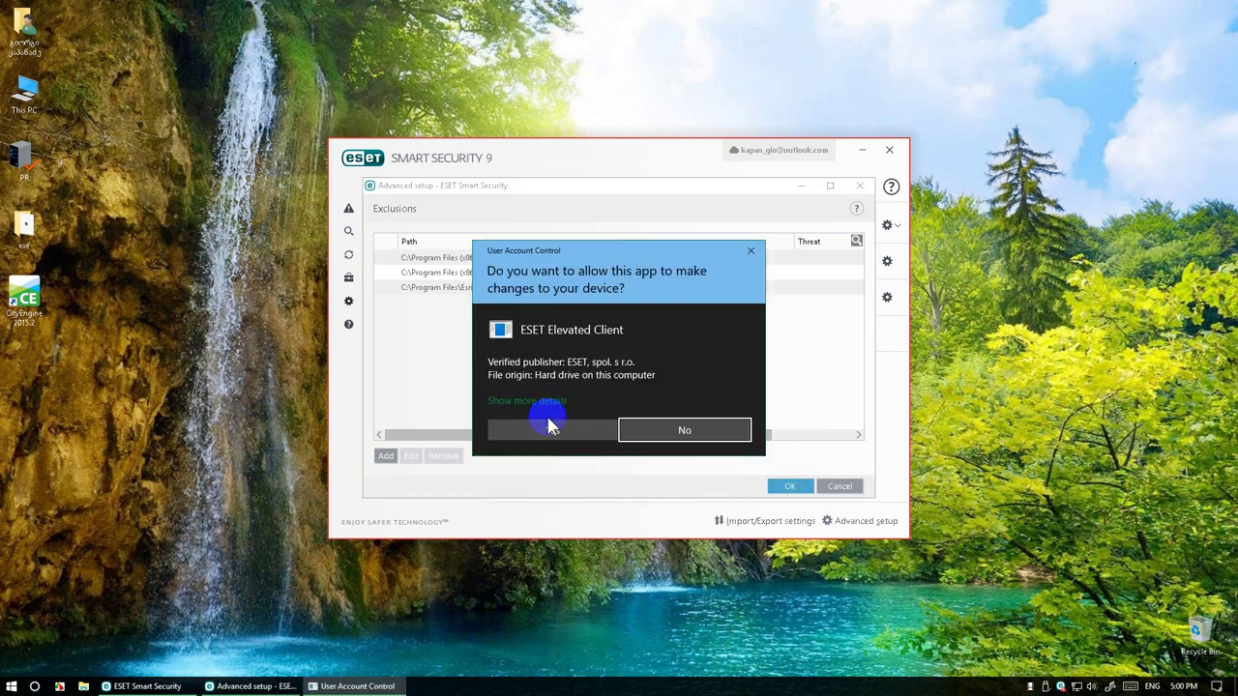
Approve the ESET change in User Account Control, close ESET, and launch CityEngine 2015.2
left_click(548, 430)
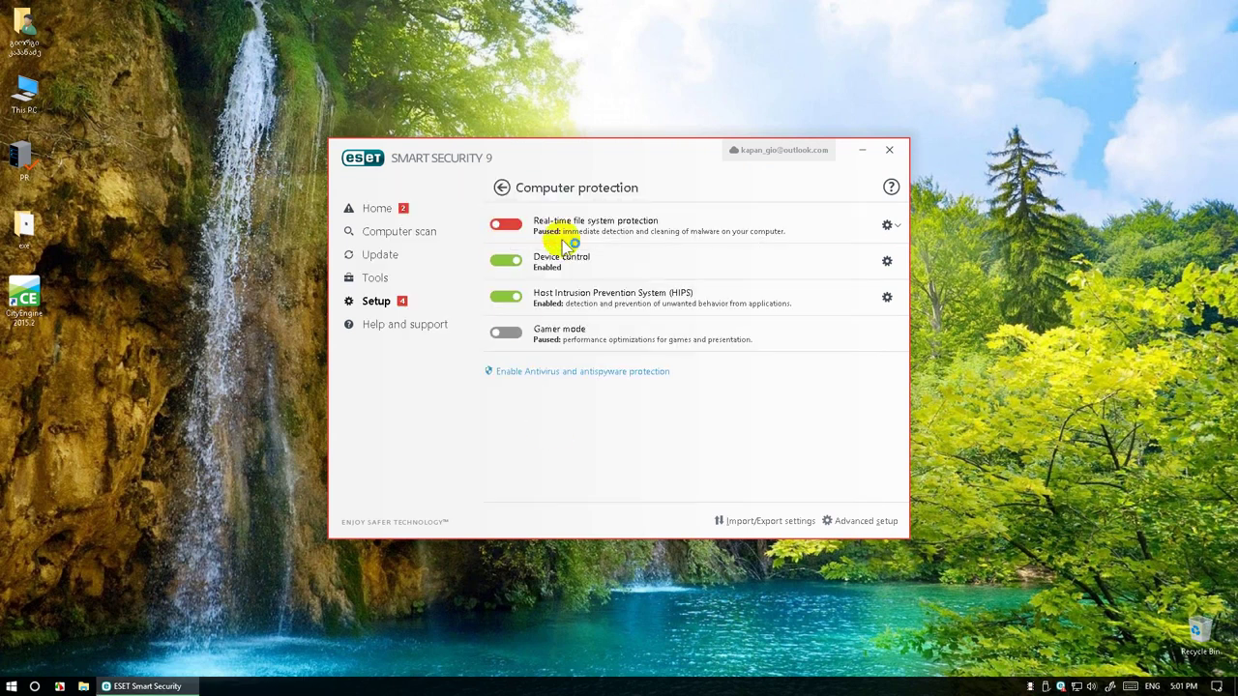
left_click(889, 153)
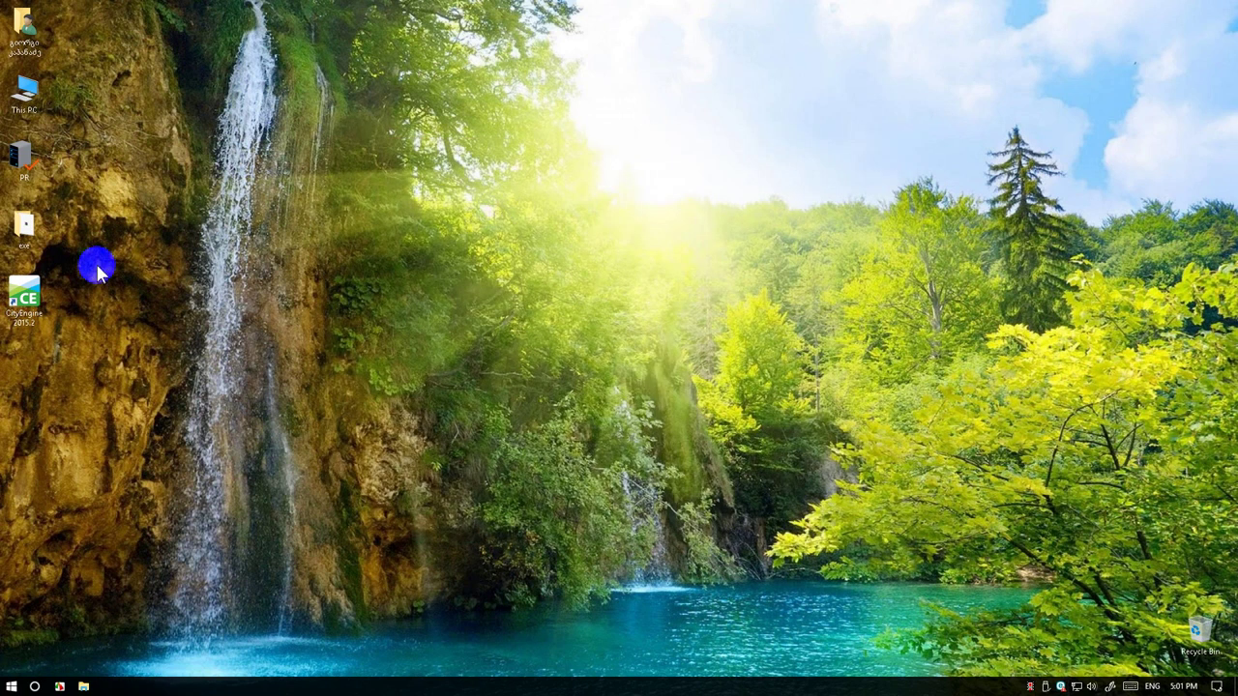
double_click(31, 297)
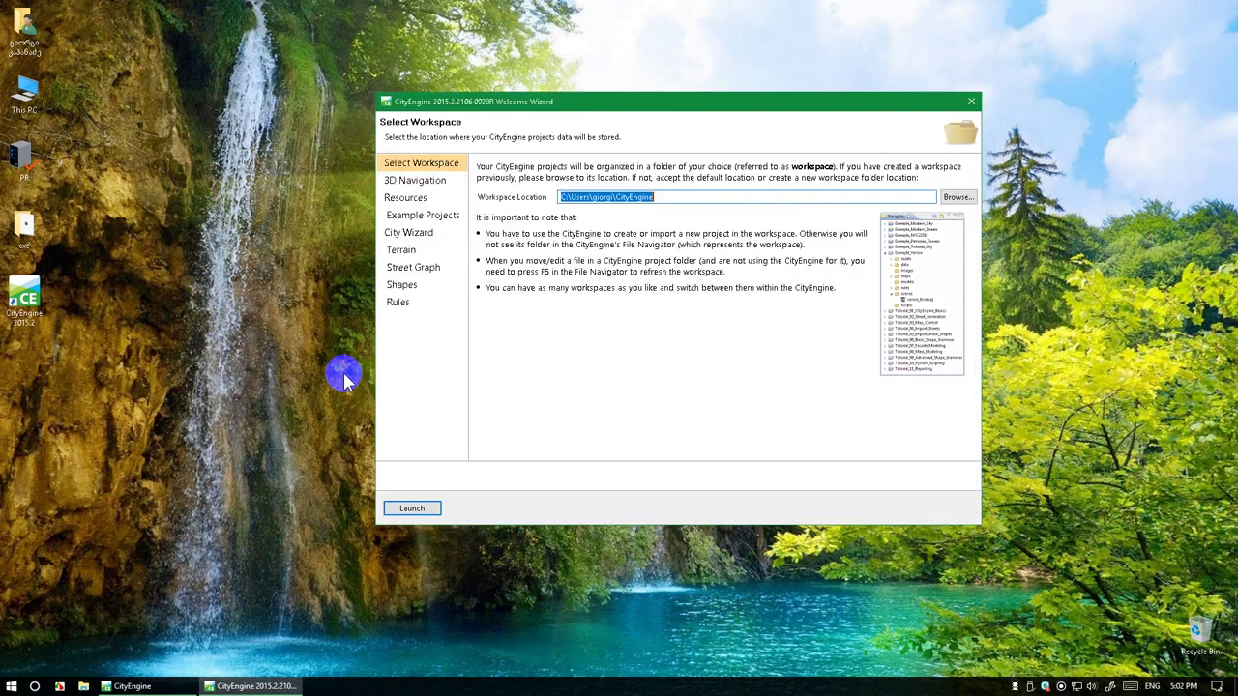
Launch CityEngine from the Welcome Wizard with the default workspace location
left_click(402, 511)
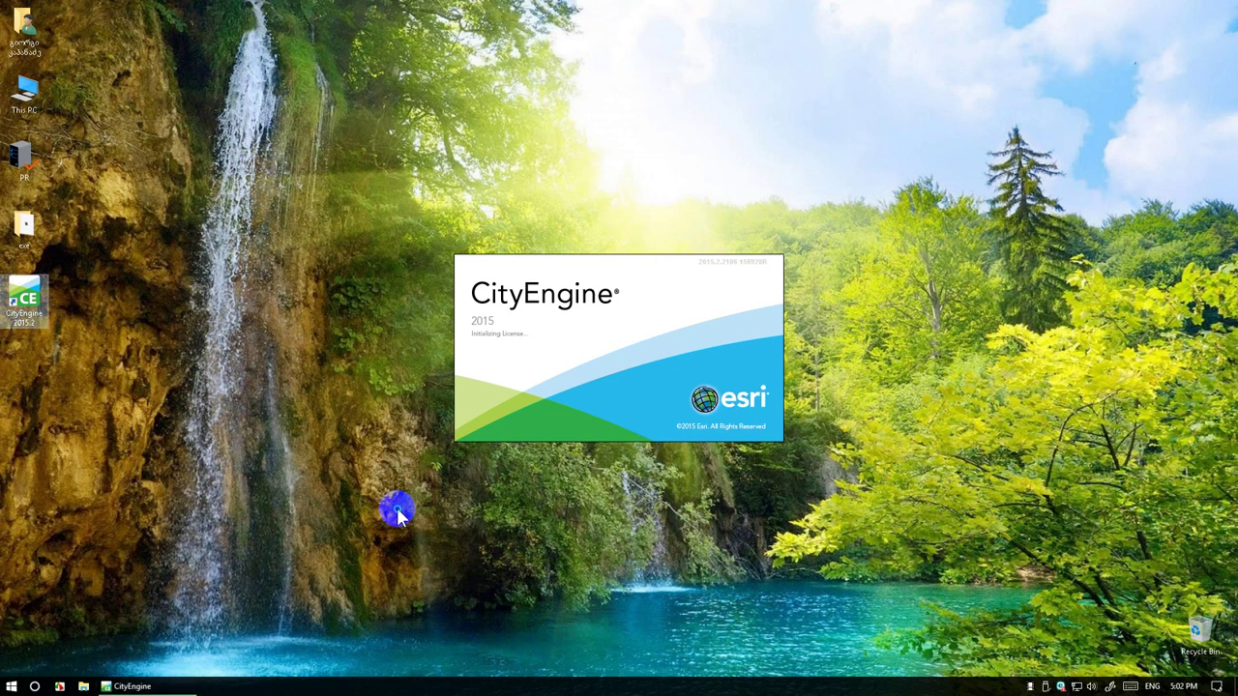
Refresh the desktop twice while CityEngine loads until the main window with an empty Viewport appears
right_click(396, 515)
left_click(416, 548)
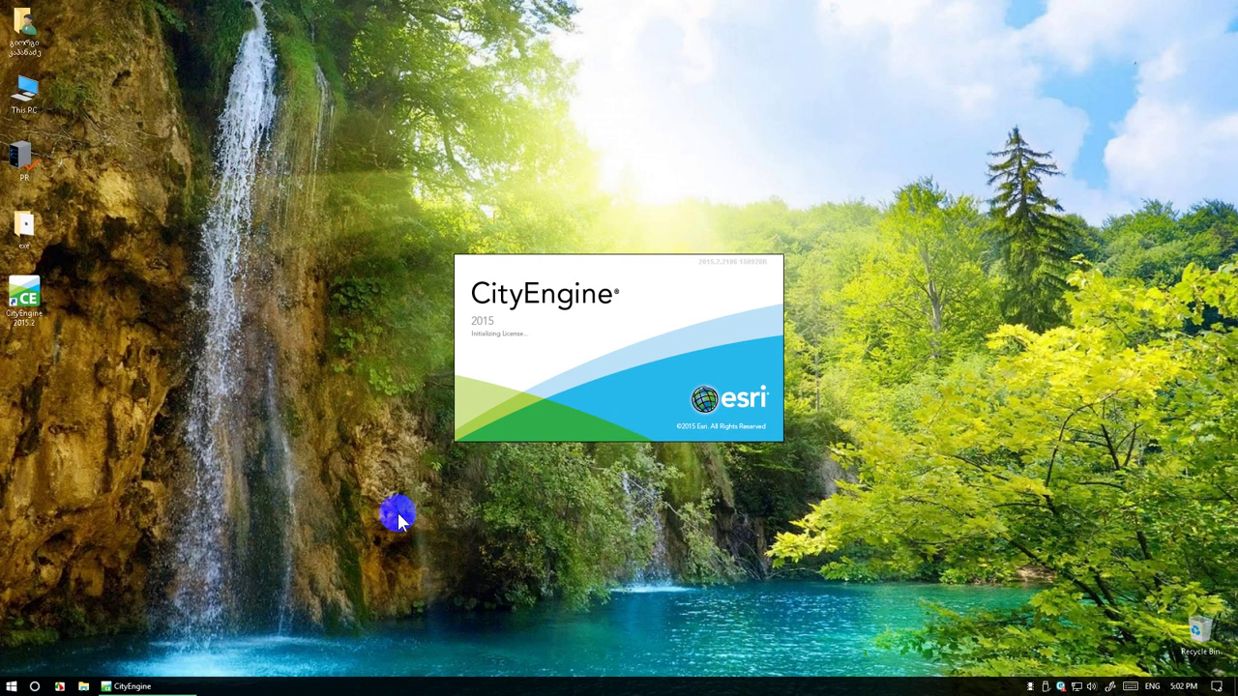
right_click(398, 518)
left_click(415, 552)
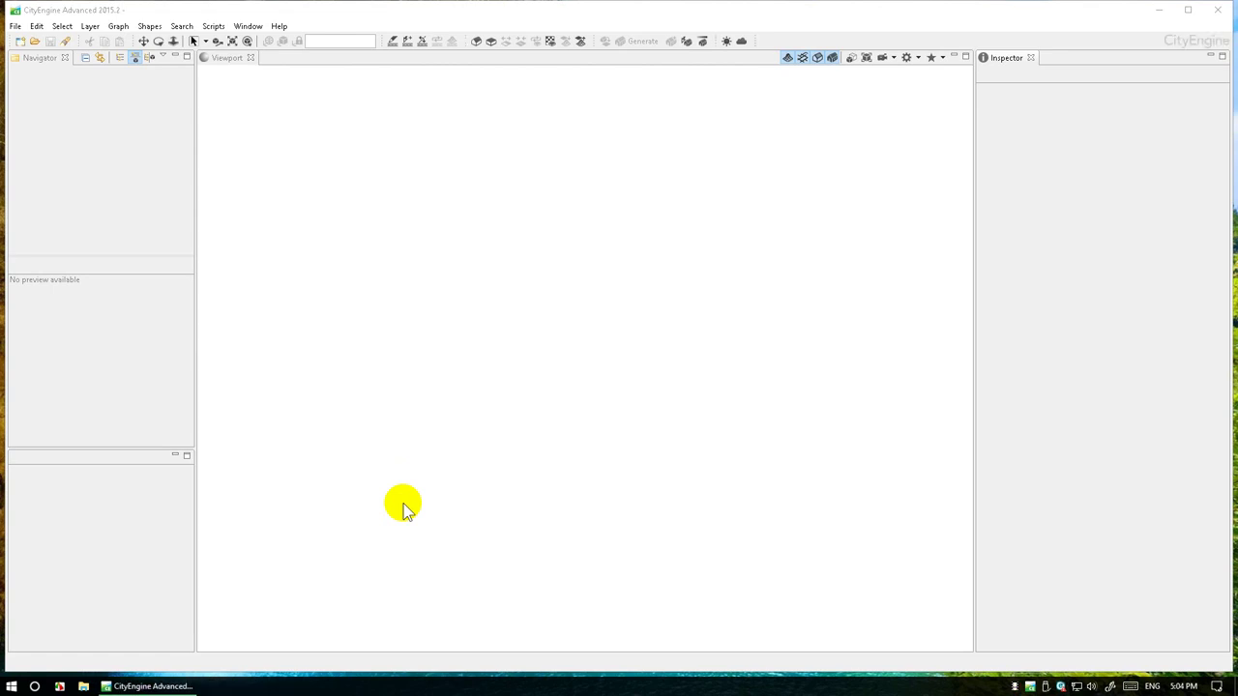
left_click(403, 504)
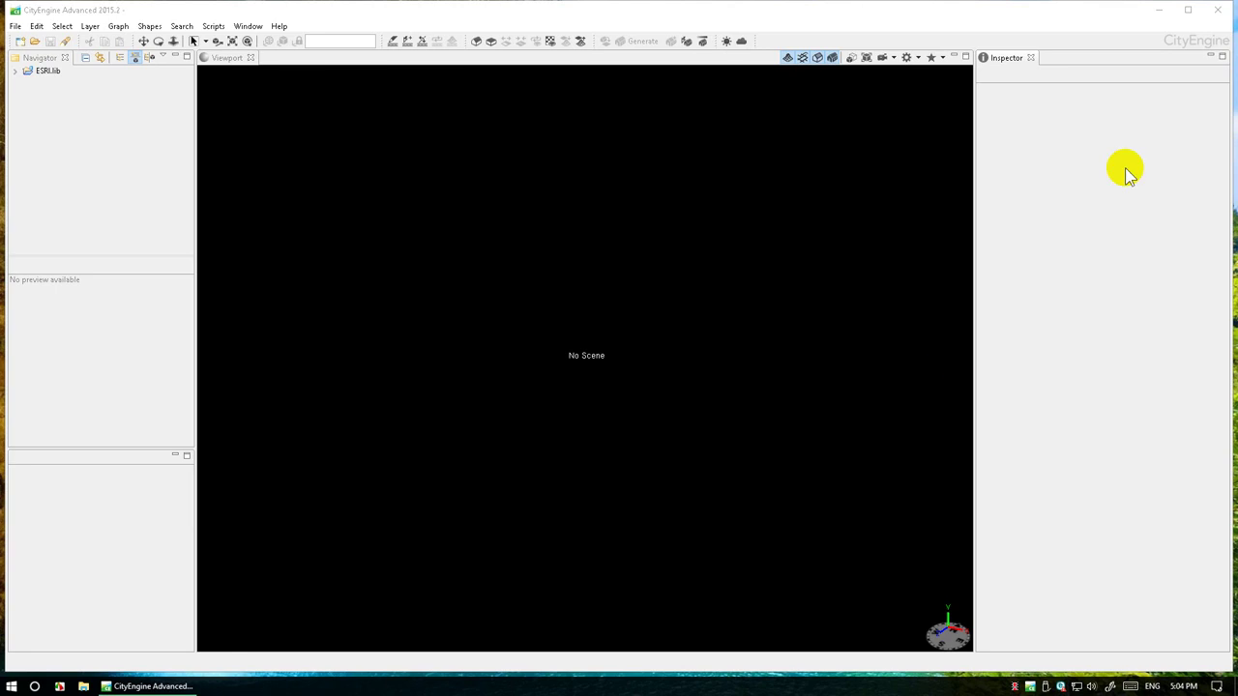
Confirm in About CityEngine that build 2015.2.2106 is installed, then close the CityEngine window
left_click(1192, 8)
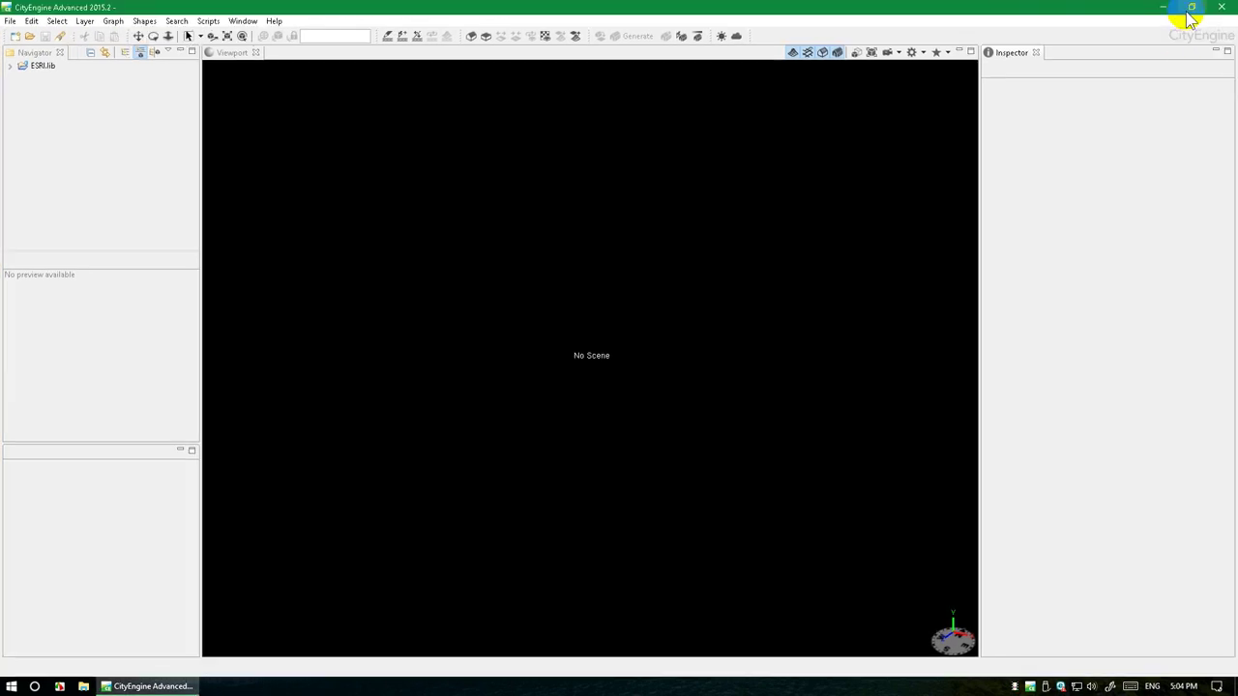
left_click(274, 20)
left_click(304, 122)
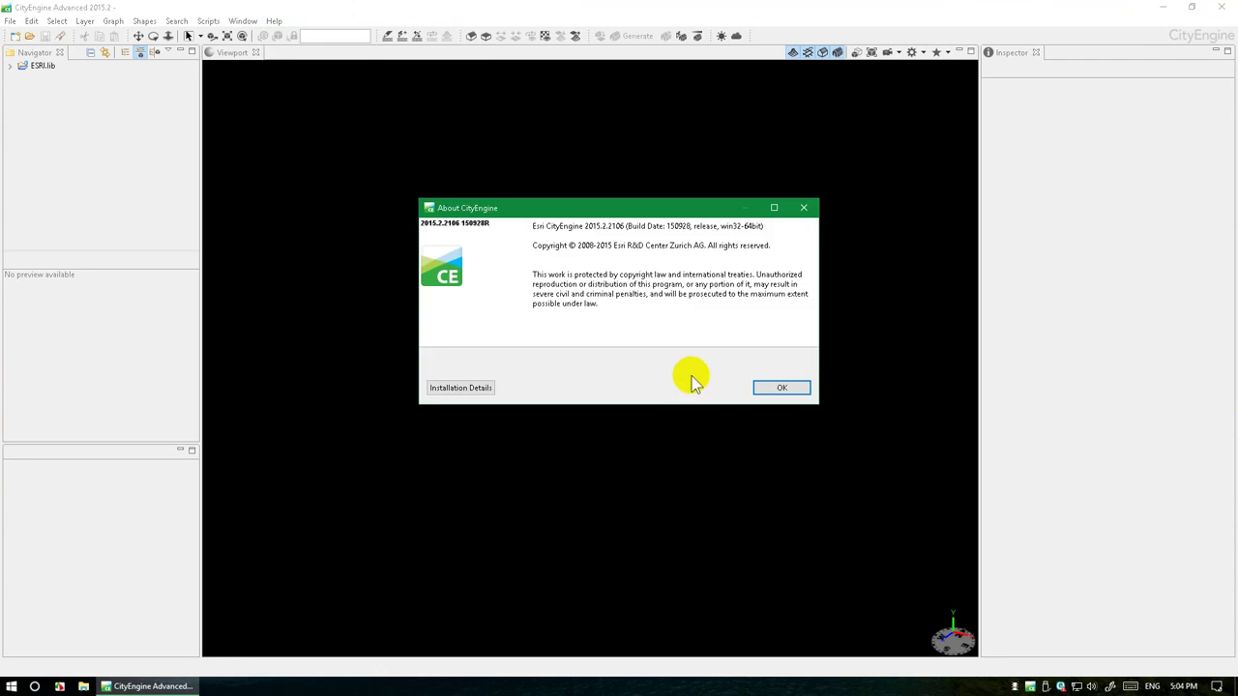
left_click(792, 390)
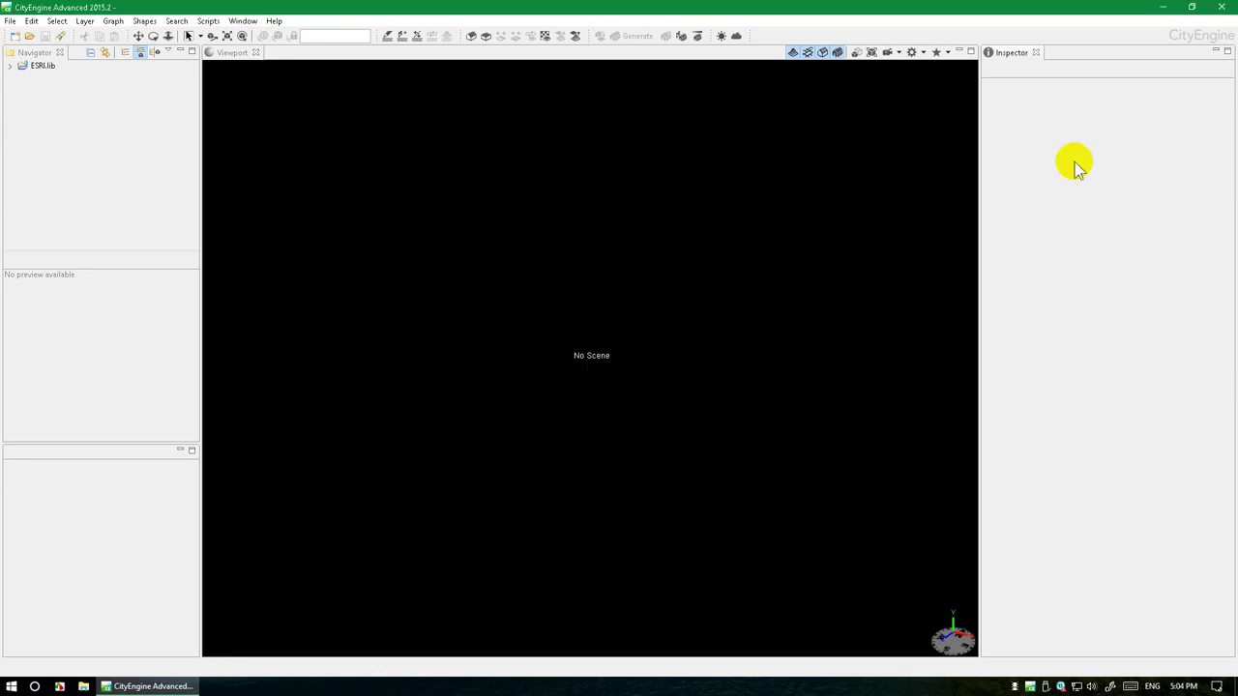
left_click(1221, 7)
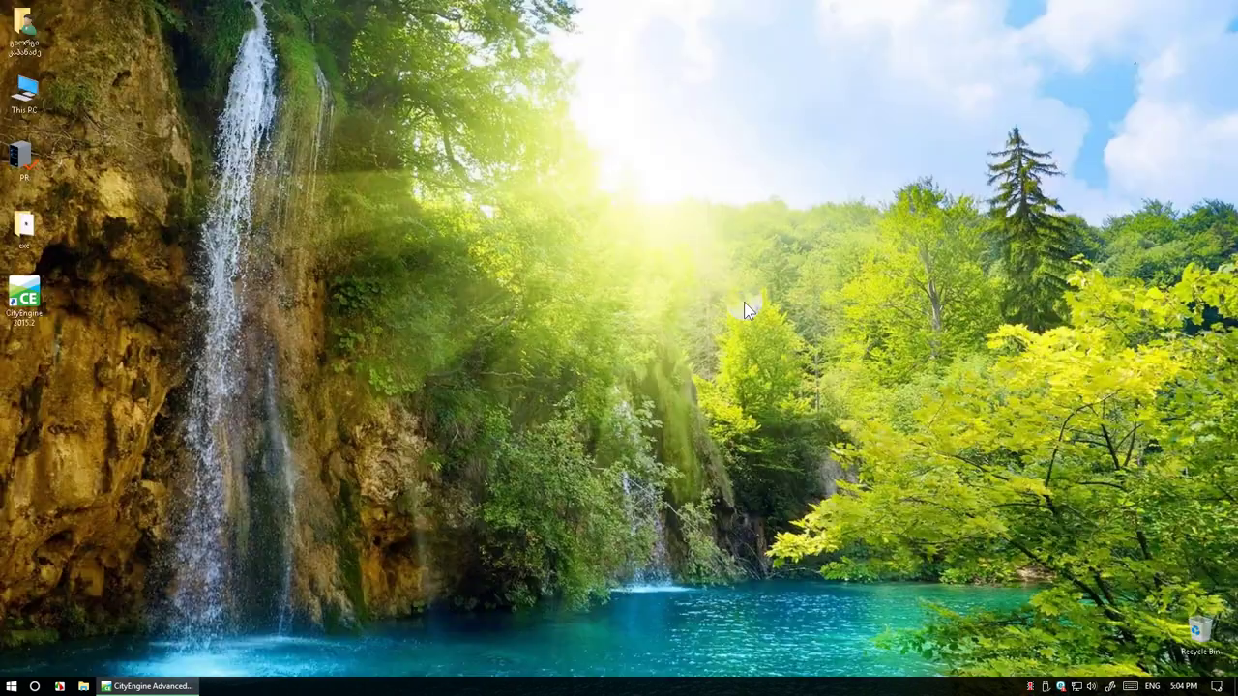